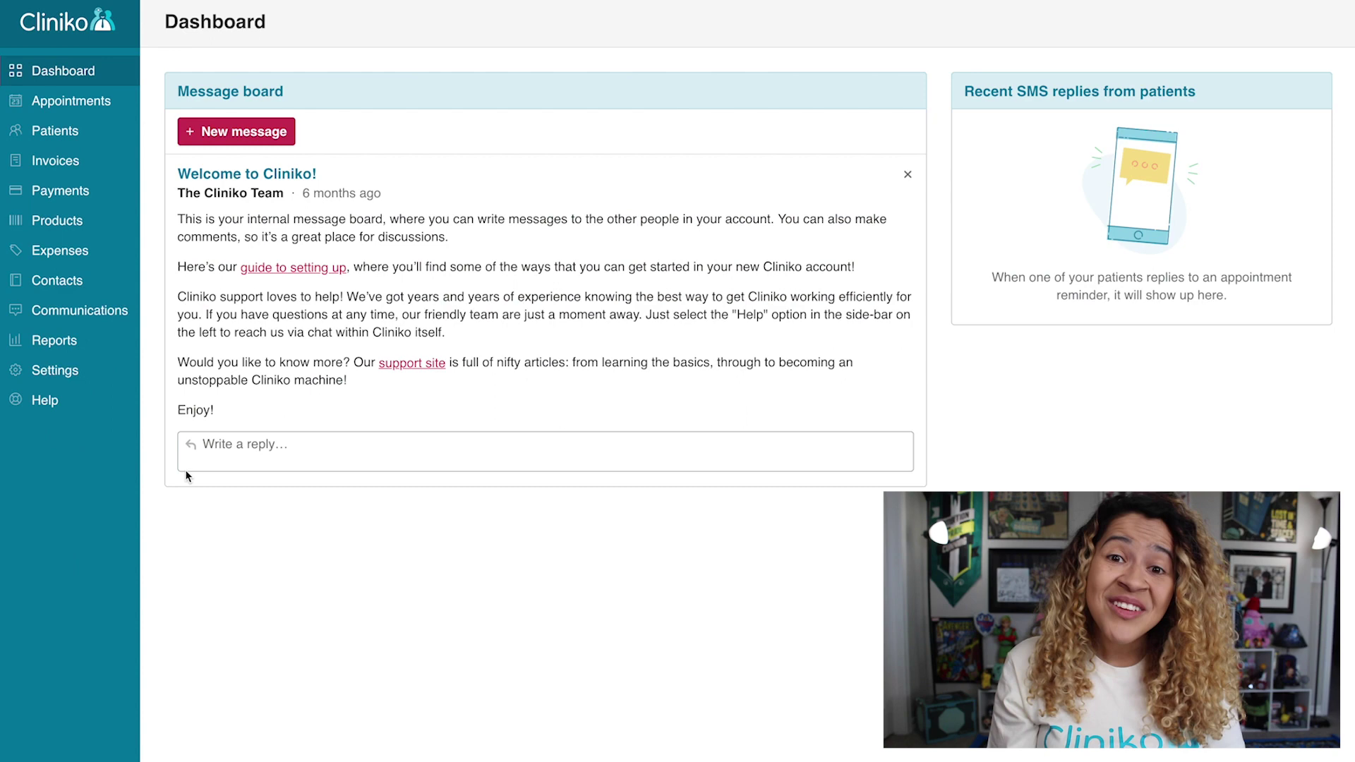
# Go to the owner's practitioner settings under Settings > Users & practitioners.
pyautogui.click(117, 381)
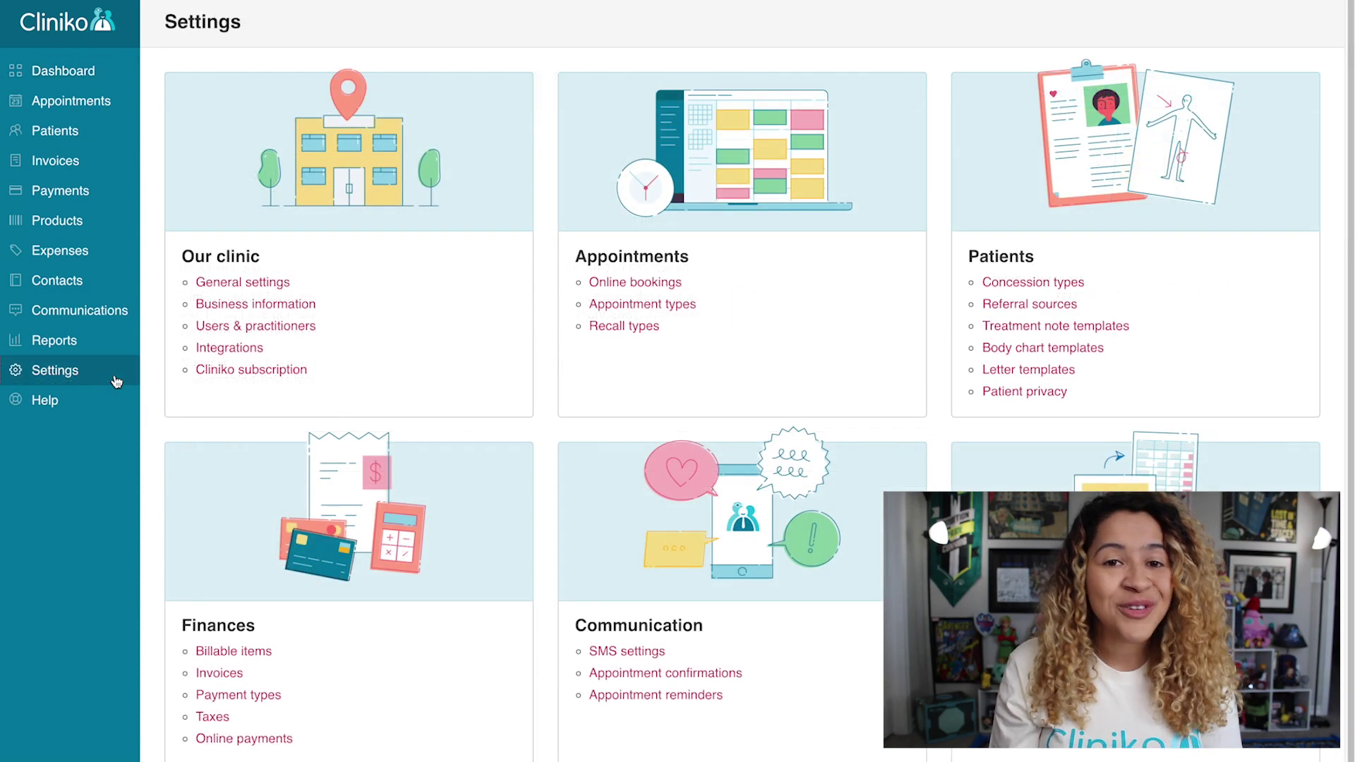
pyautogui.click(234, 332)
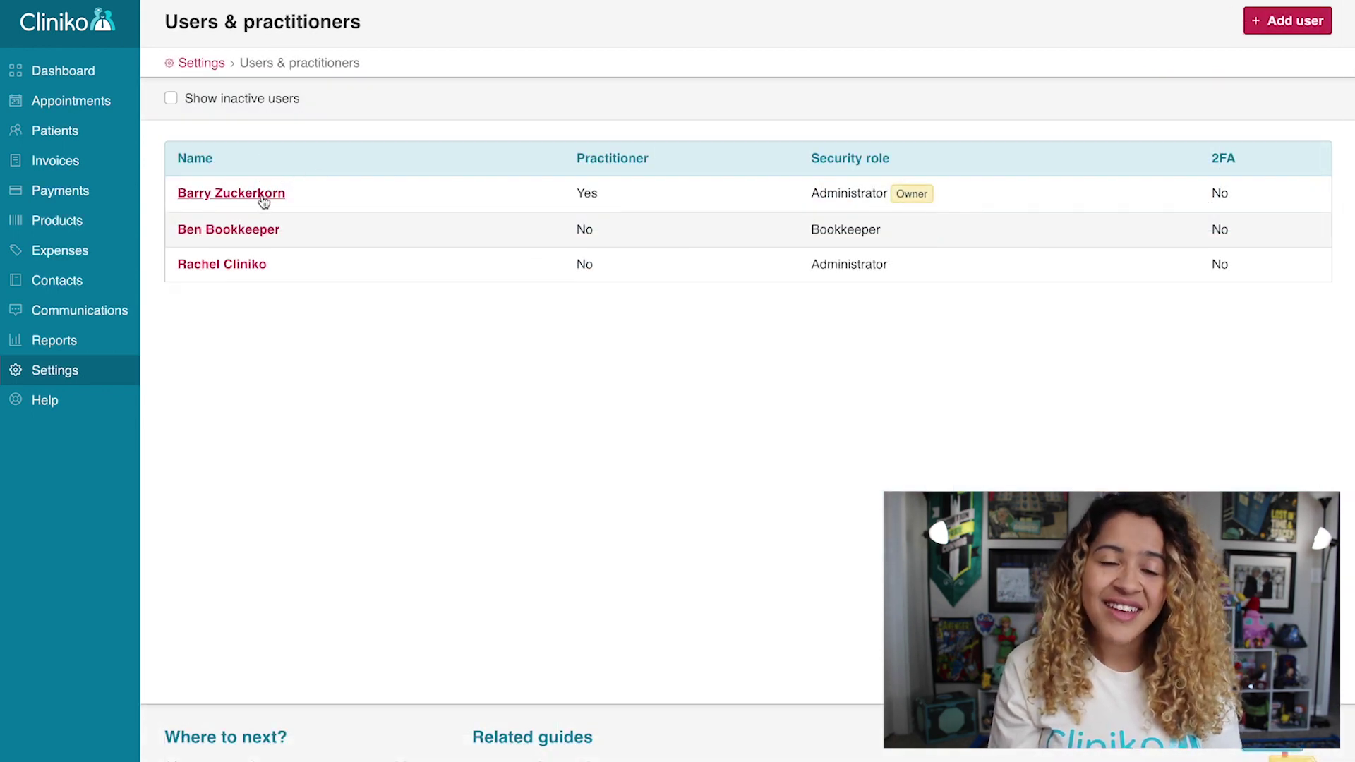
pyautogui.click(263, 201)
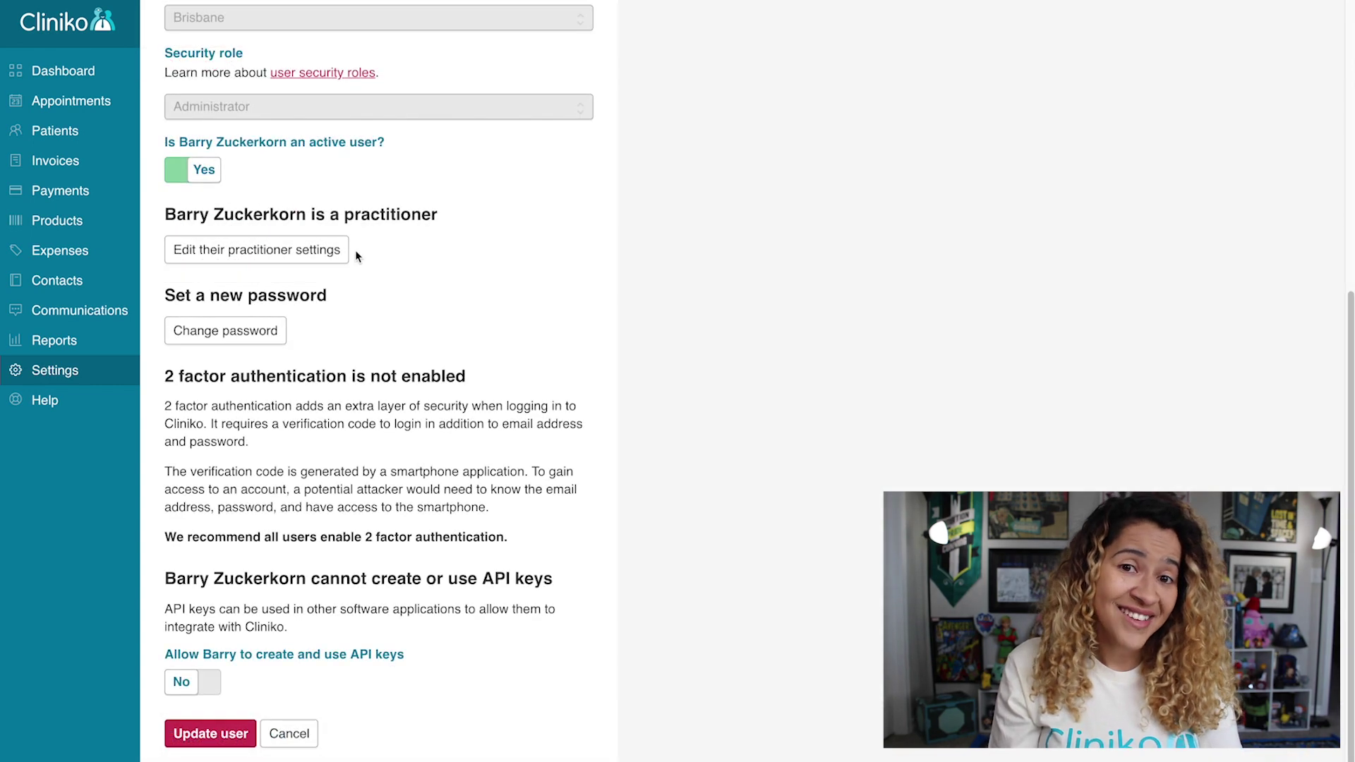
pyautogui.click(324, 254)
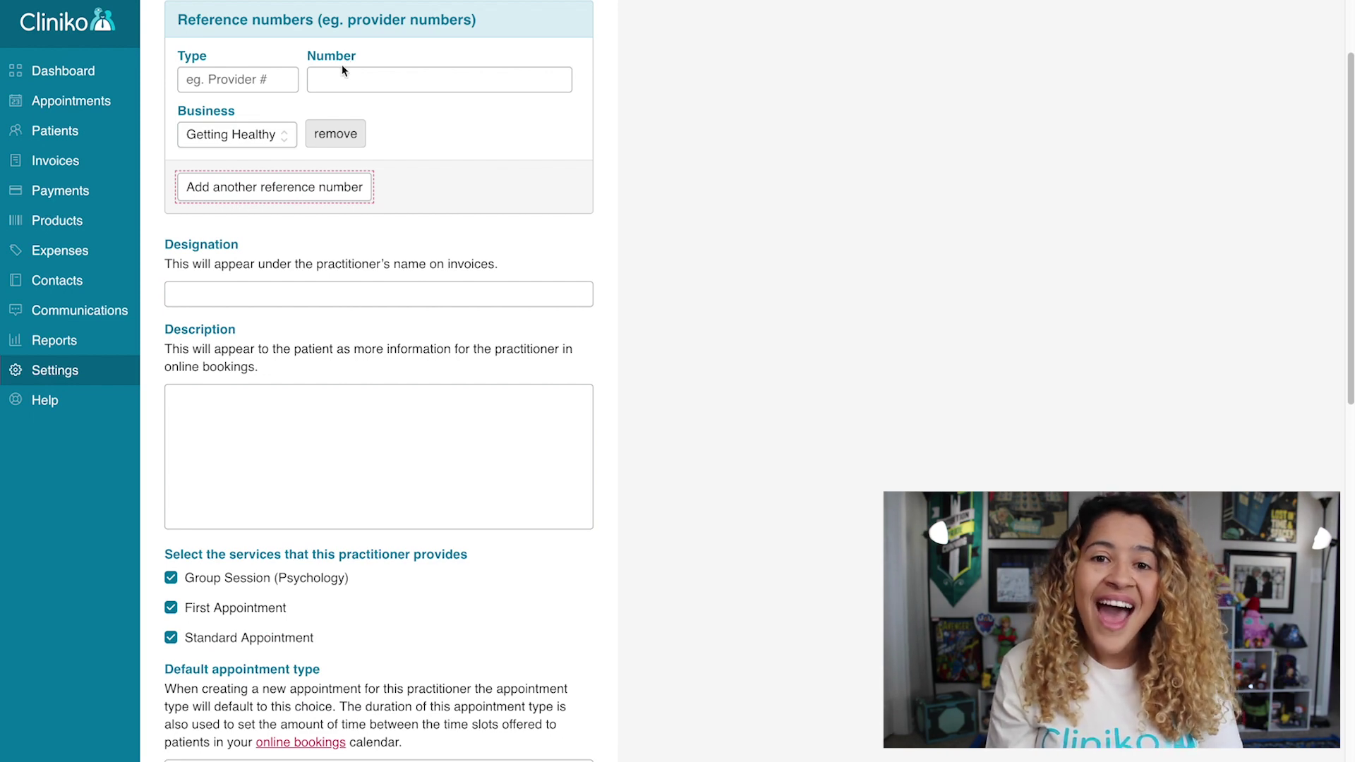
# Add a Medicare reference number with the provider number and update the practitioner.
pyautogui.click(257, 78)
pyautogui.write('Medicare')
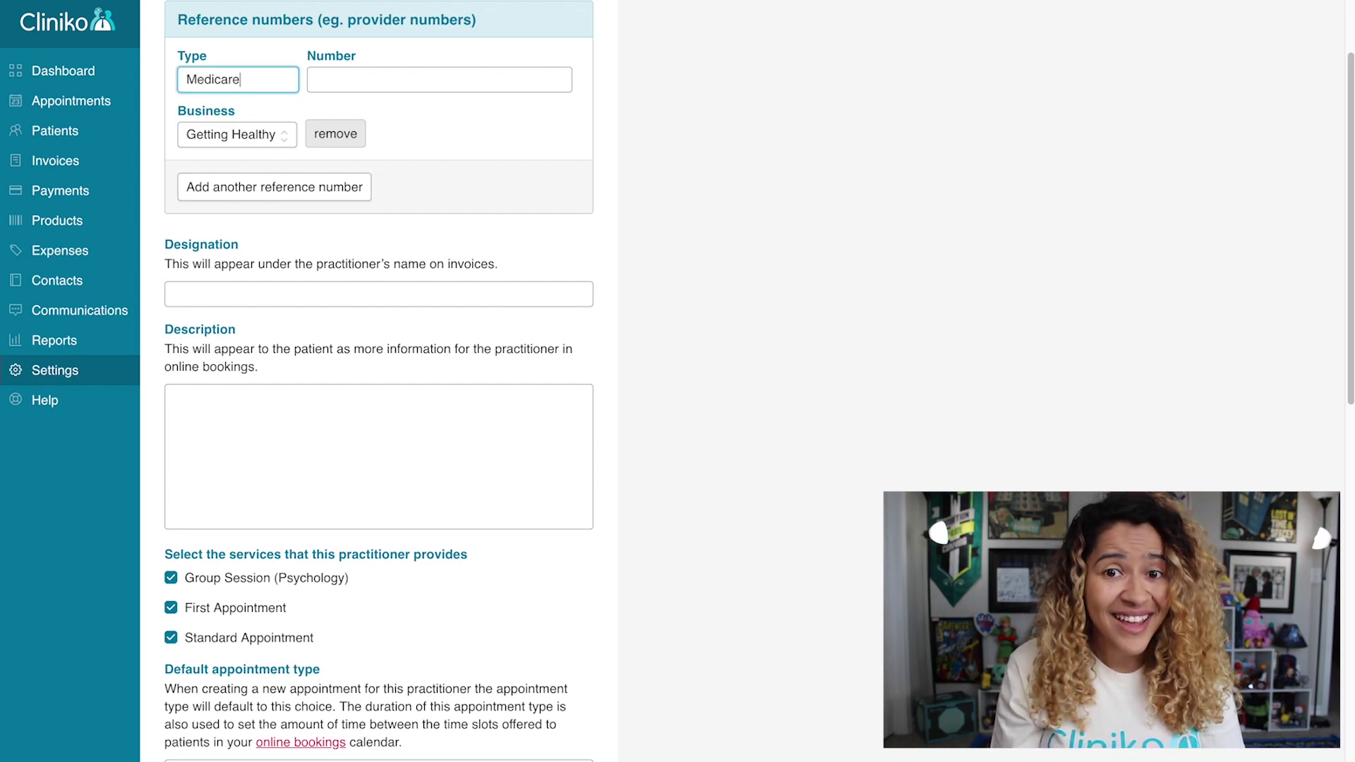
pyautogui.press('Tab')
pyautogui.write('EXAMPLE123')
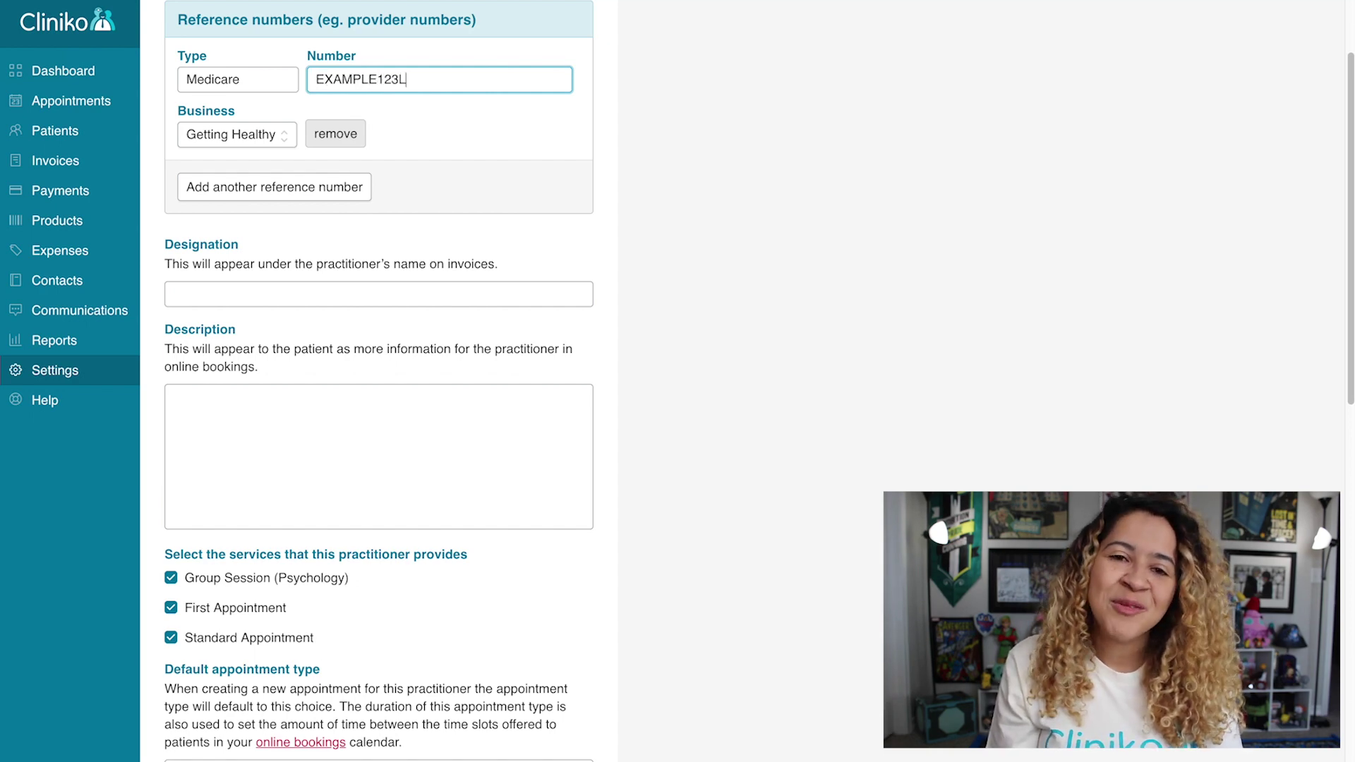
pyautogui.scroll(-8, 720, 178)
pyautogui.scroll(-7, 721, 178)
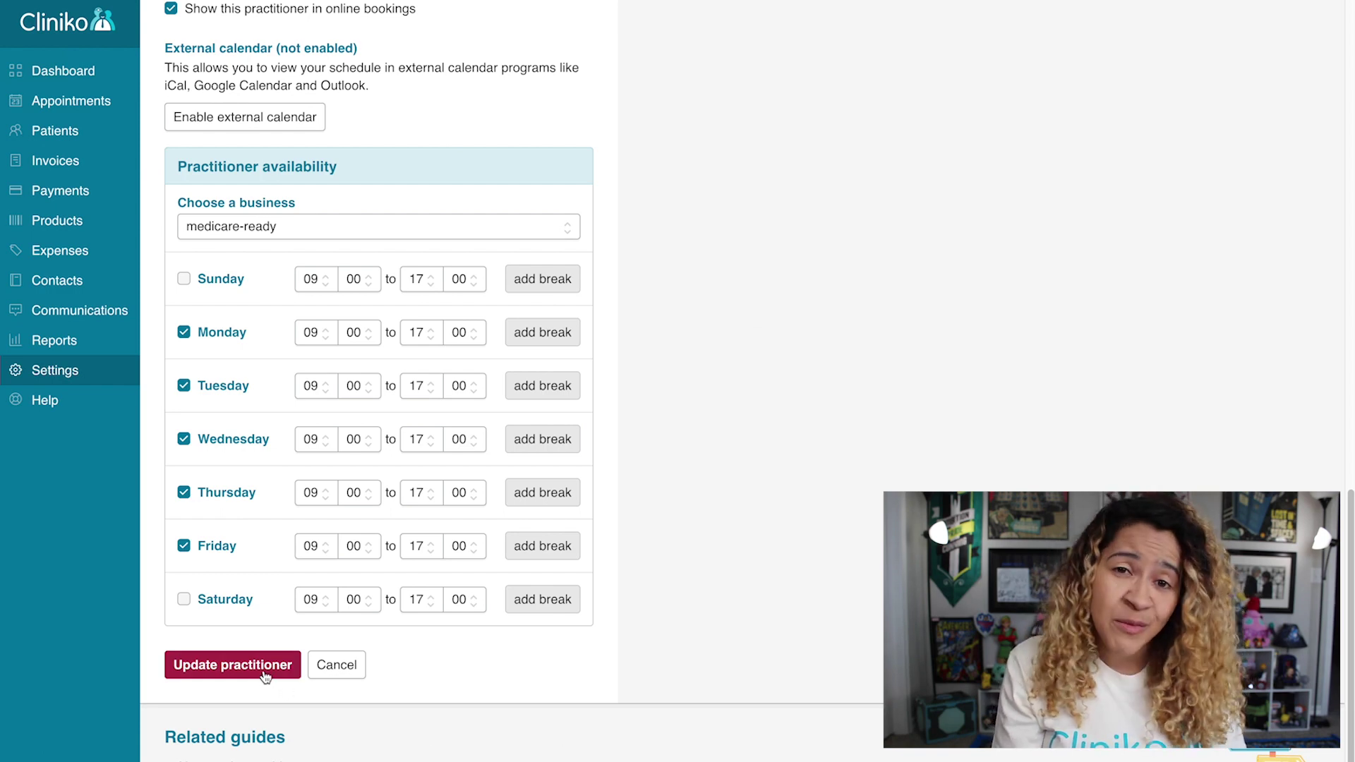
pyautogui.click(264, 668)
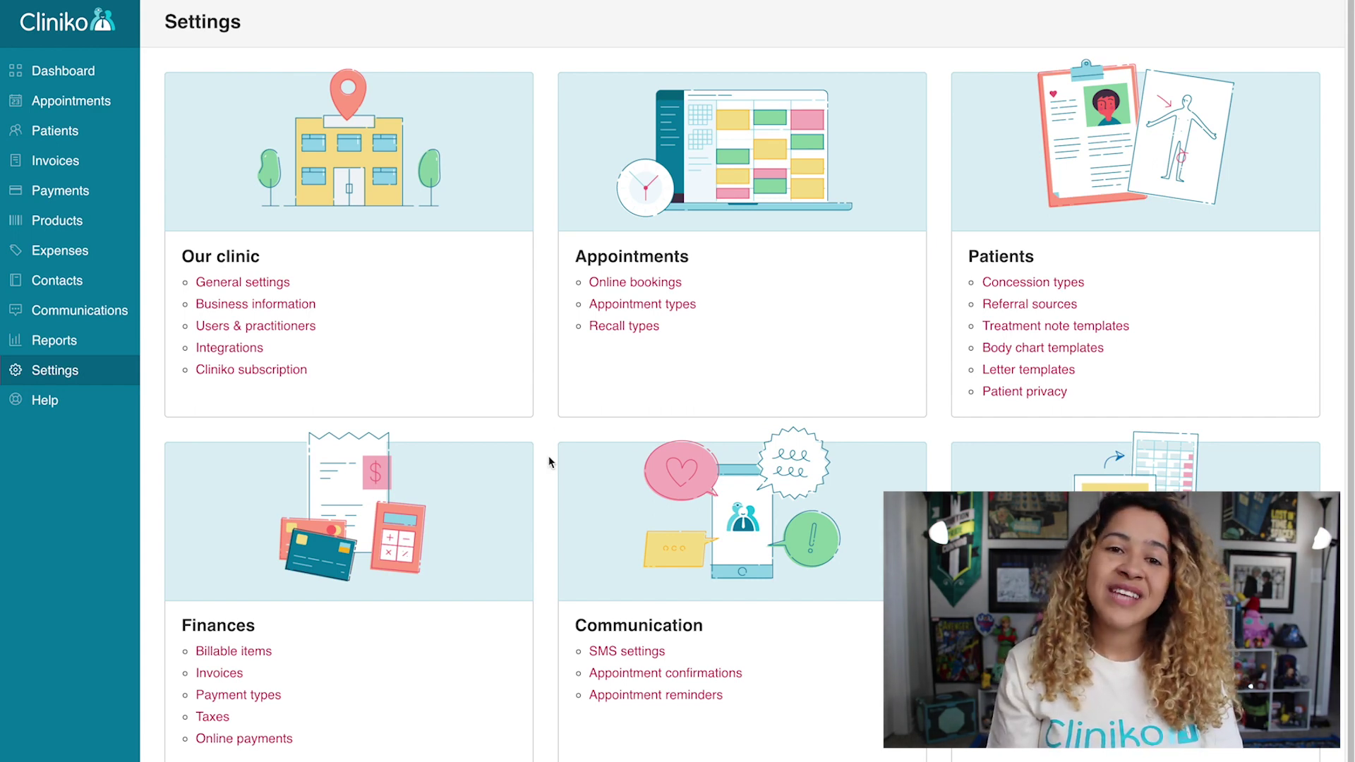
# Check that the Medicare payment type is listed, then go to the Integrations settings.
pyautogui.click(255, 701)
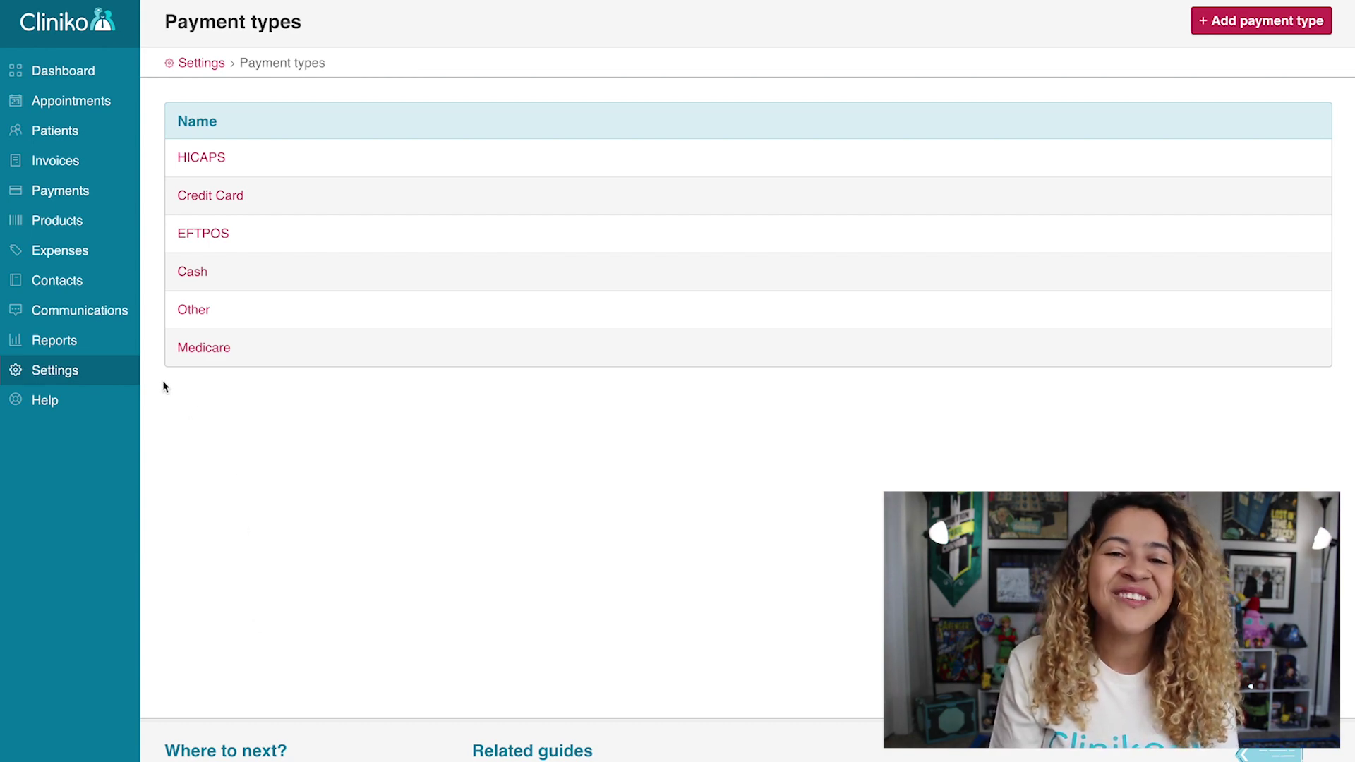
pyautogui.click(95, 378)
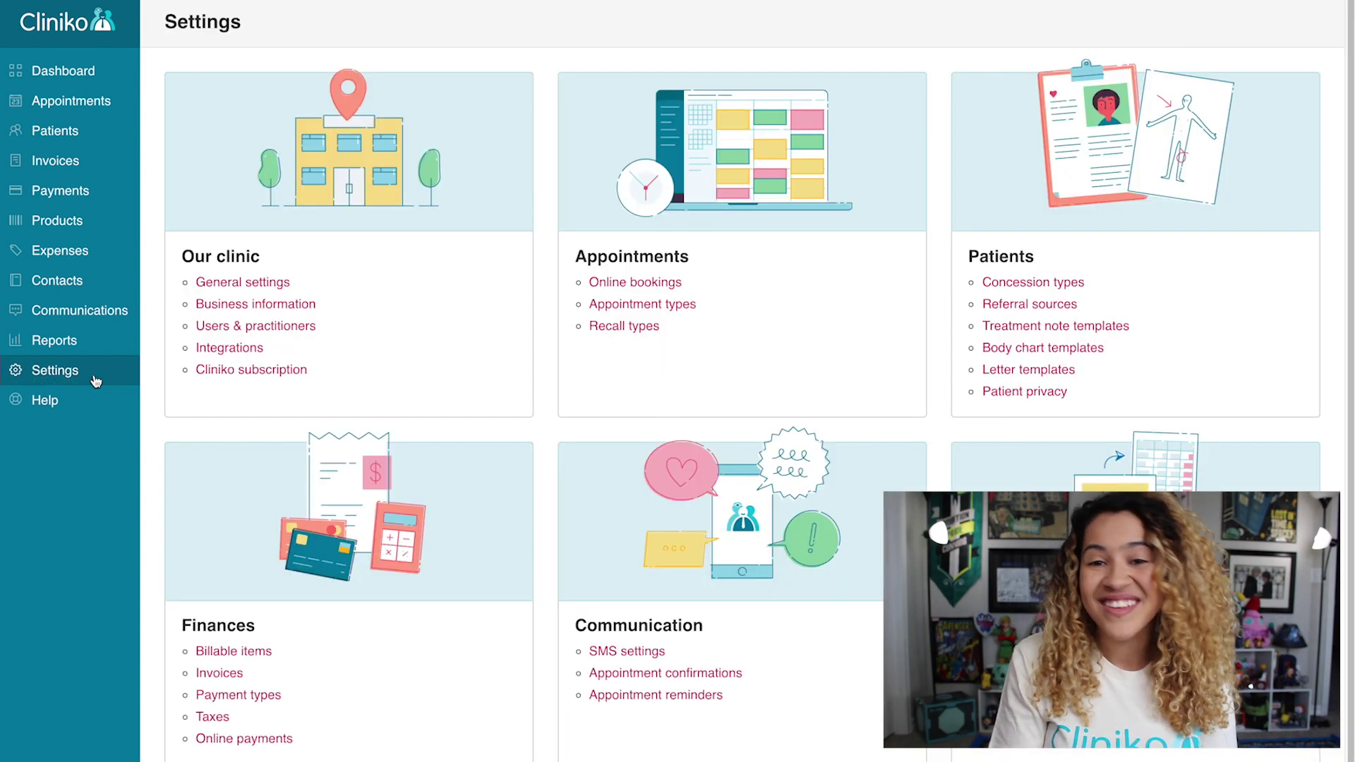
pyautogui.click(210, 352)
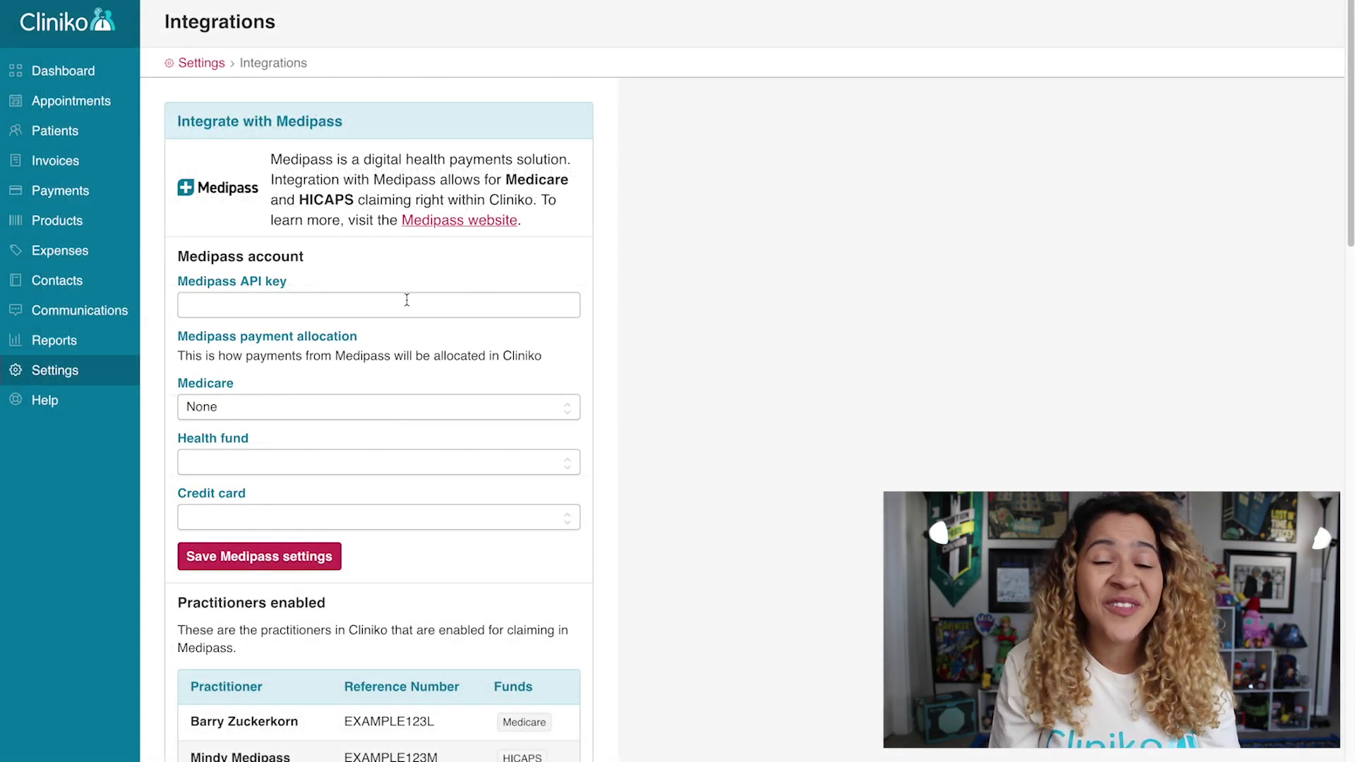
# Paste the Medipass API key and allocate Medicare, HICAPS health fund and Credit Card payments.
pyautogui.click(406, 300)
pyautogui.hotkey('ctrl', 'v')
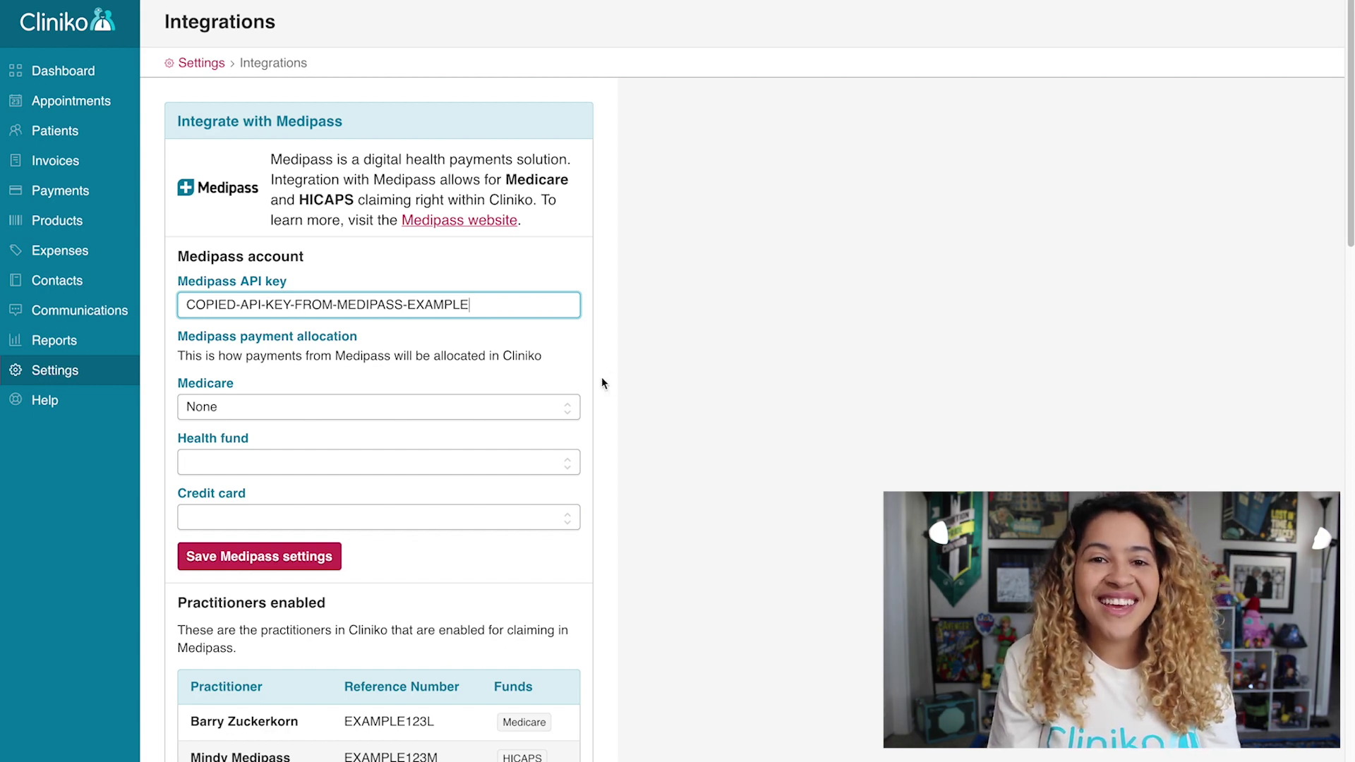
pyautogui.click(385, 407)
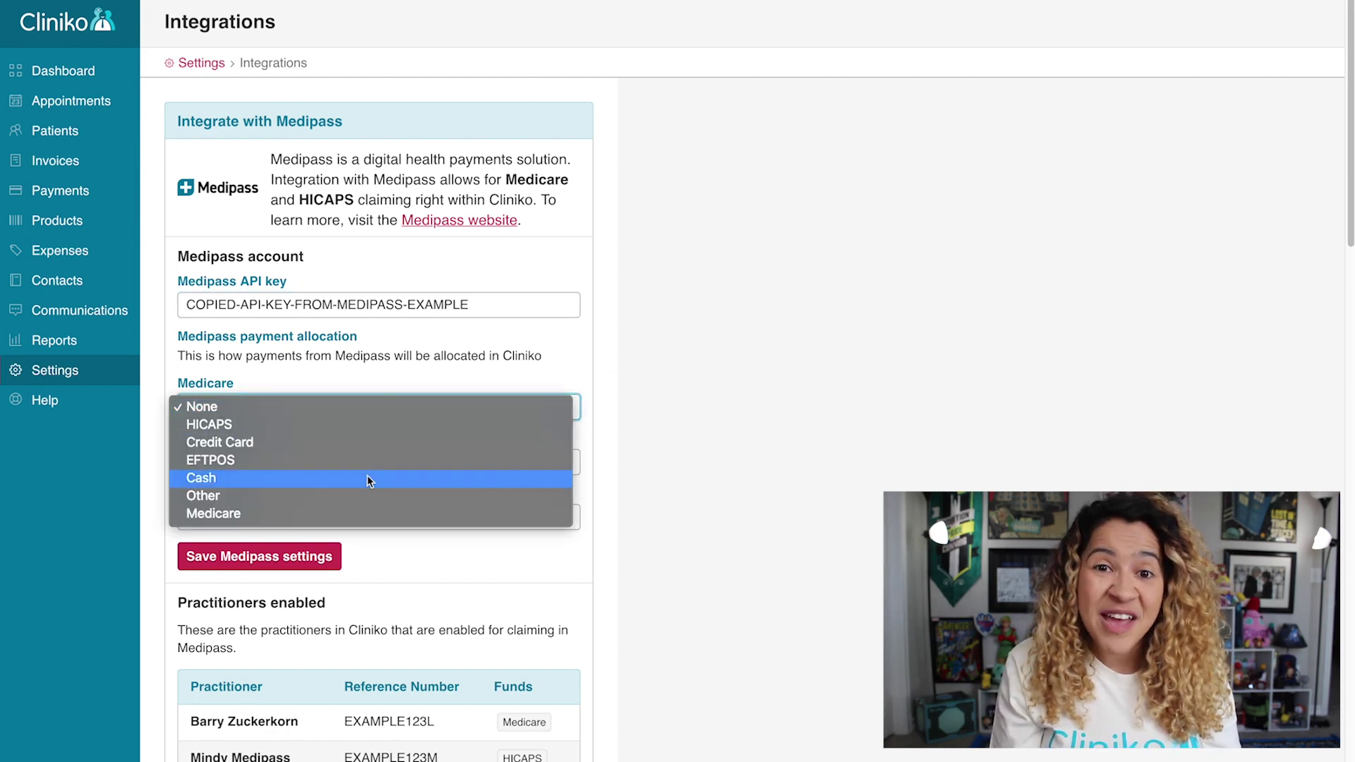
pyautogui.click(355, 513)
pyautogui.click(328, 463)
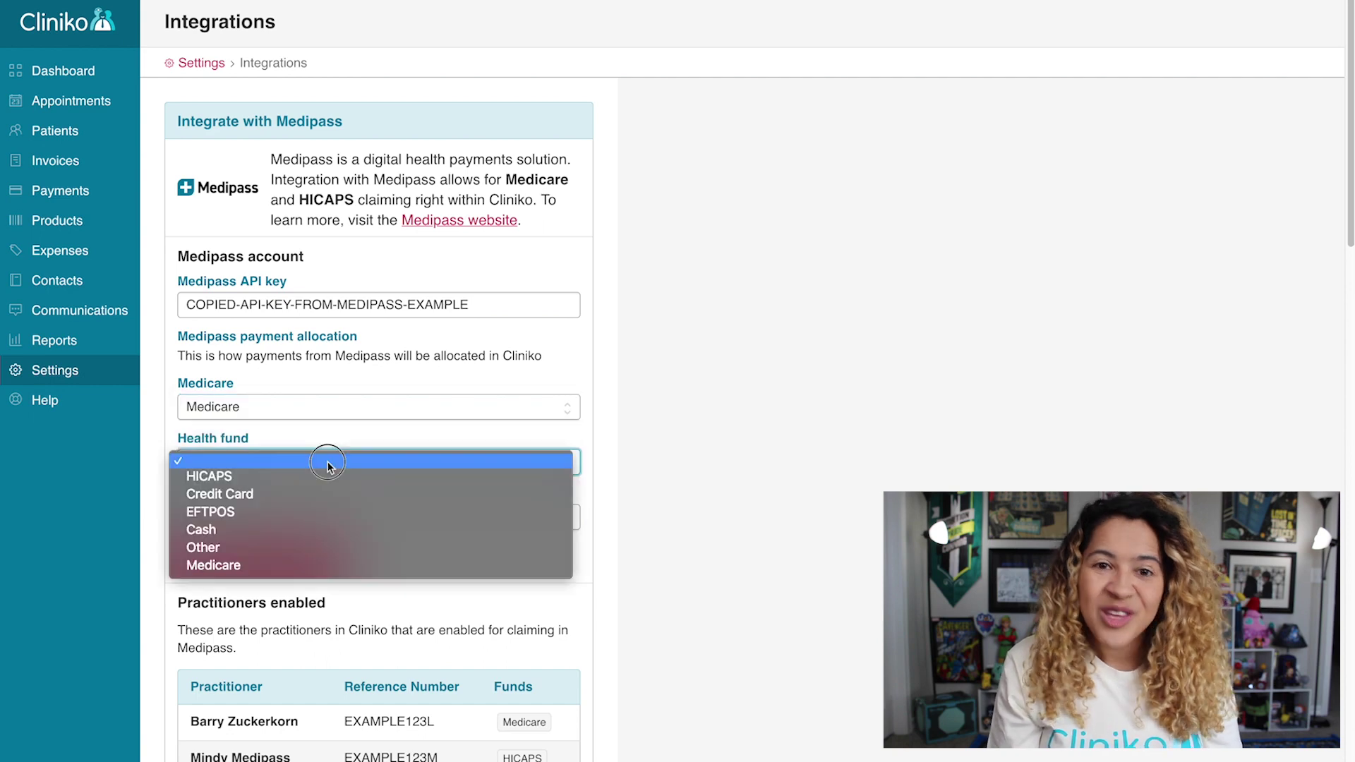
pyautogui.click(328, 479)
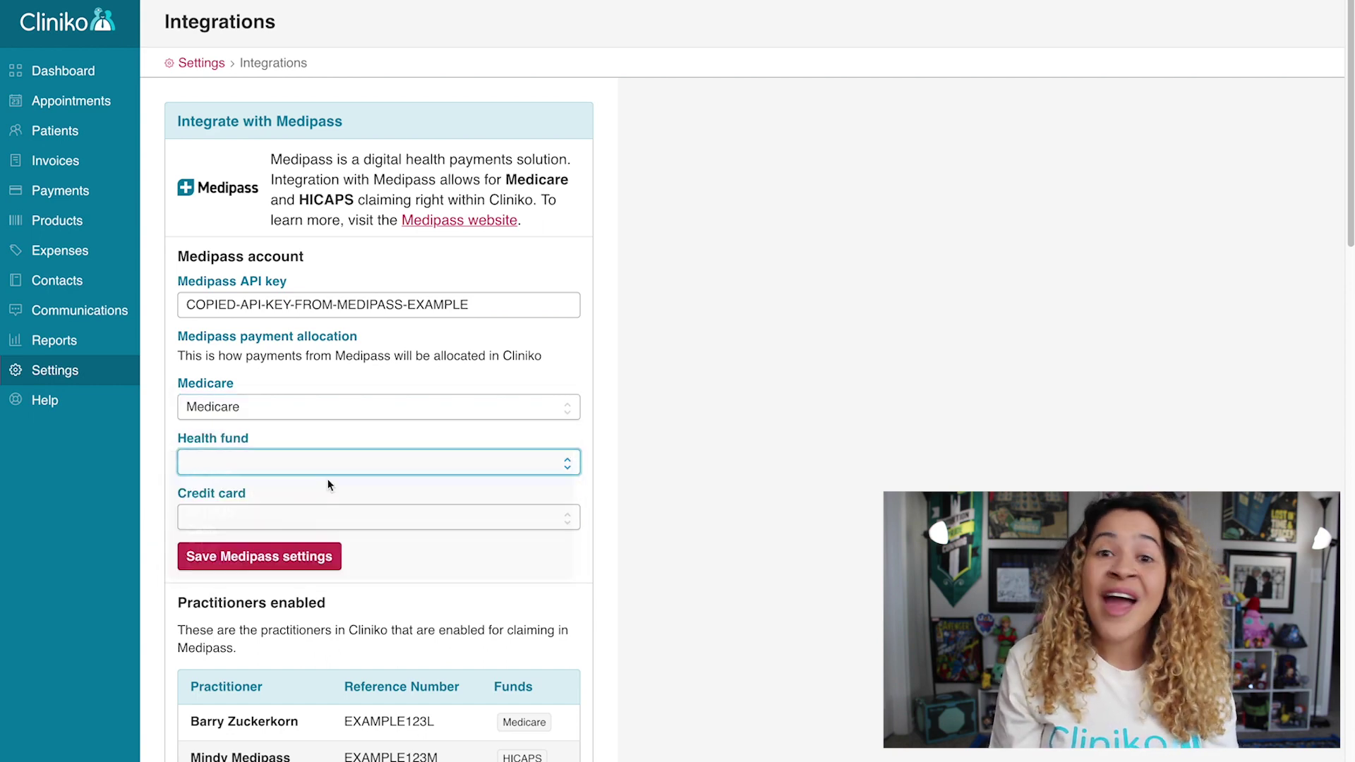
pyautogui.click(352, 516)
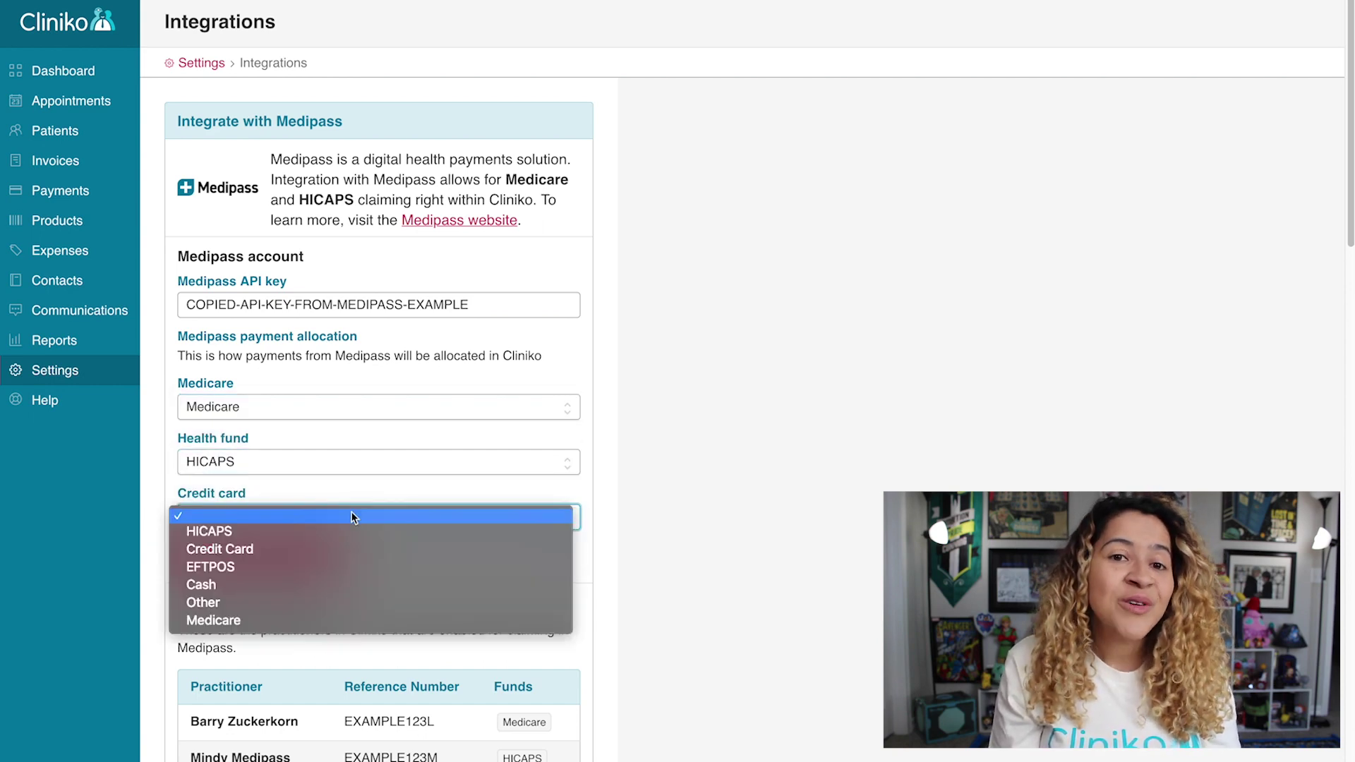
pyautogui.click(375, 549)
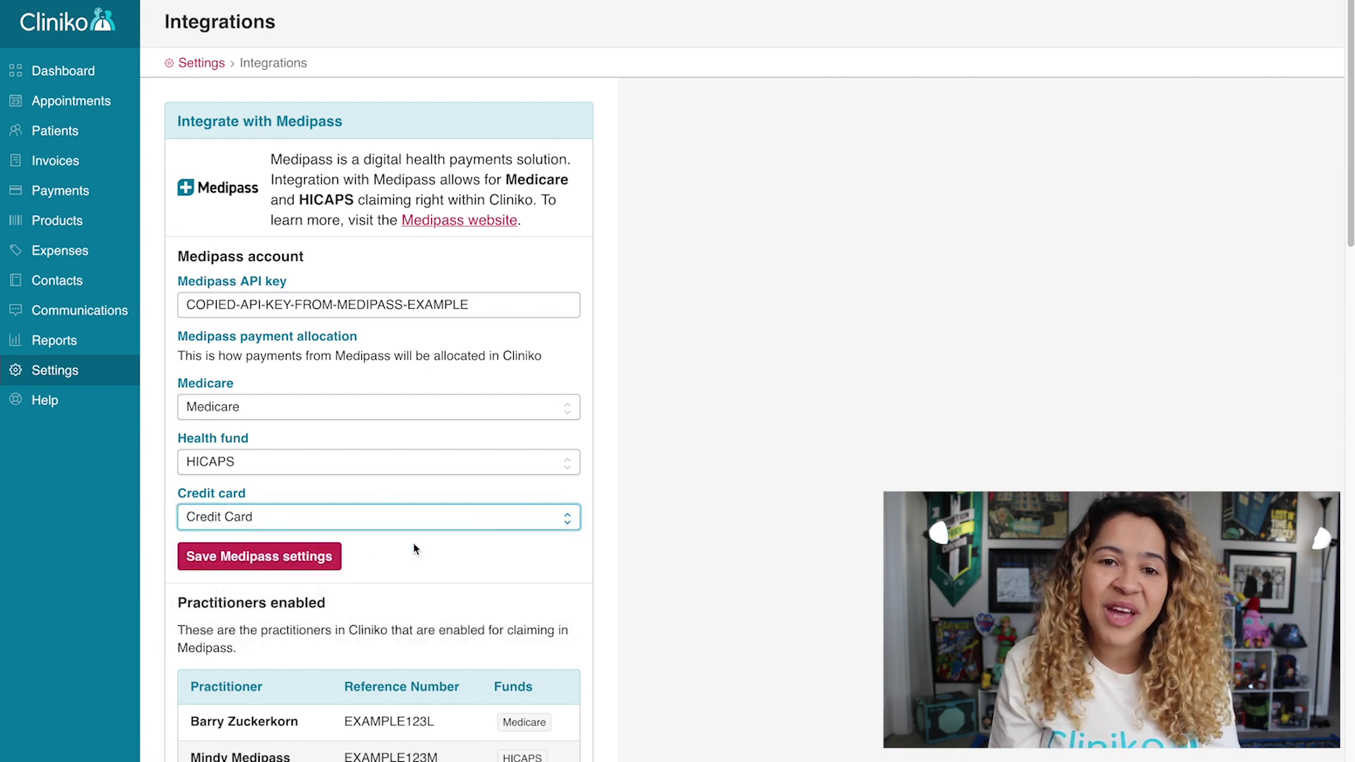
# Save the Medipass settings and refresh the list of enabled practitioners.
pyautogui.click(642, 537)
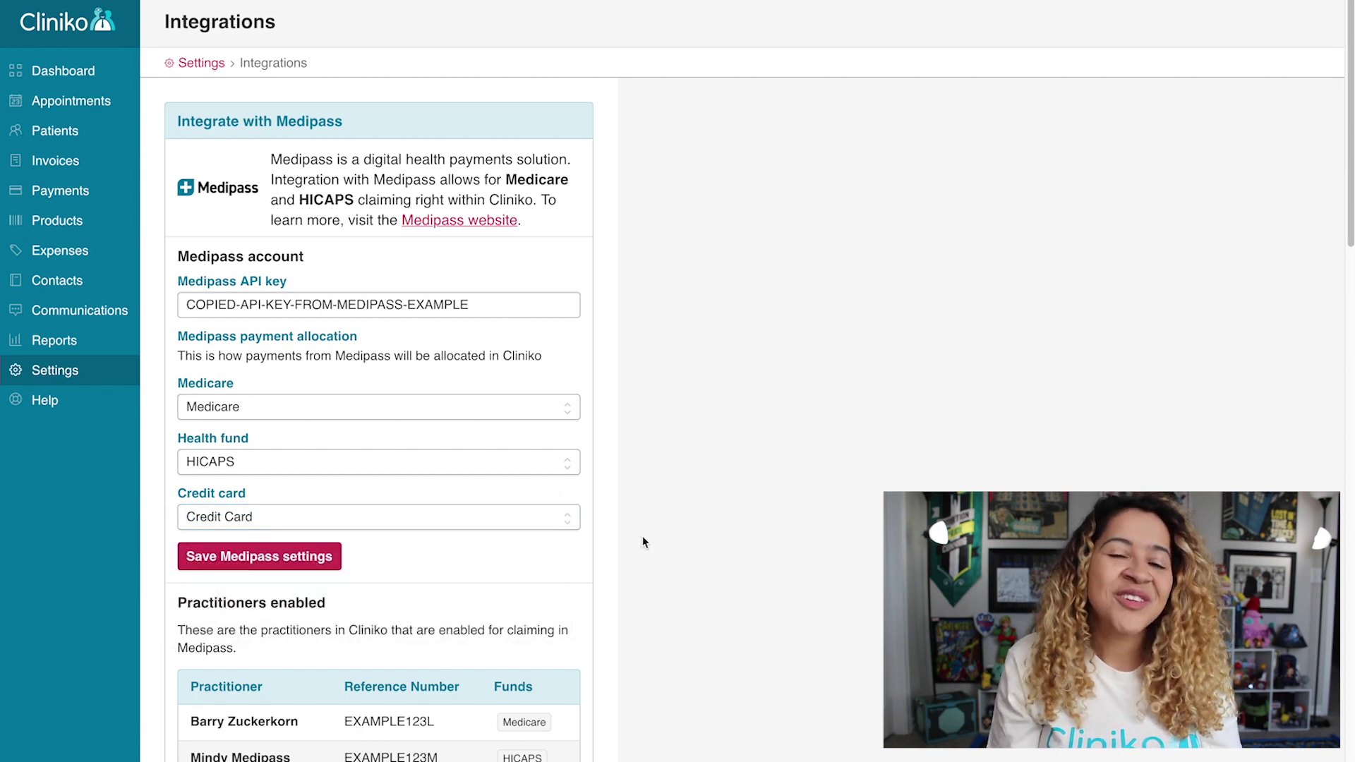
pyautogui.click(330, 557)
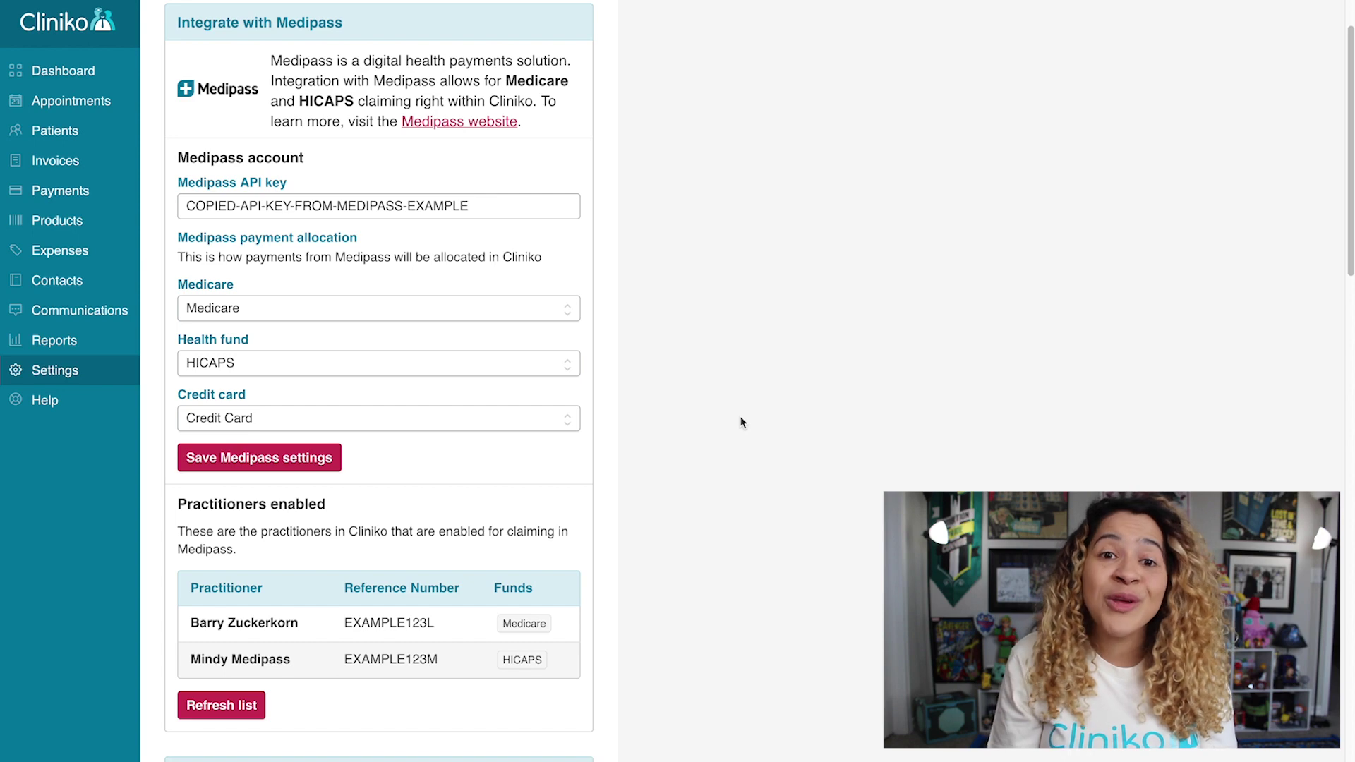
pyautogui.click(256, 708)
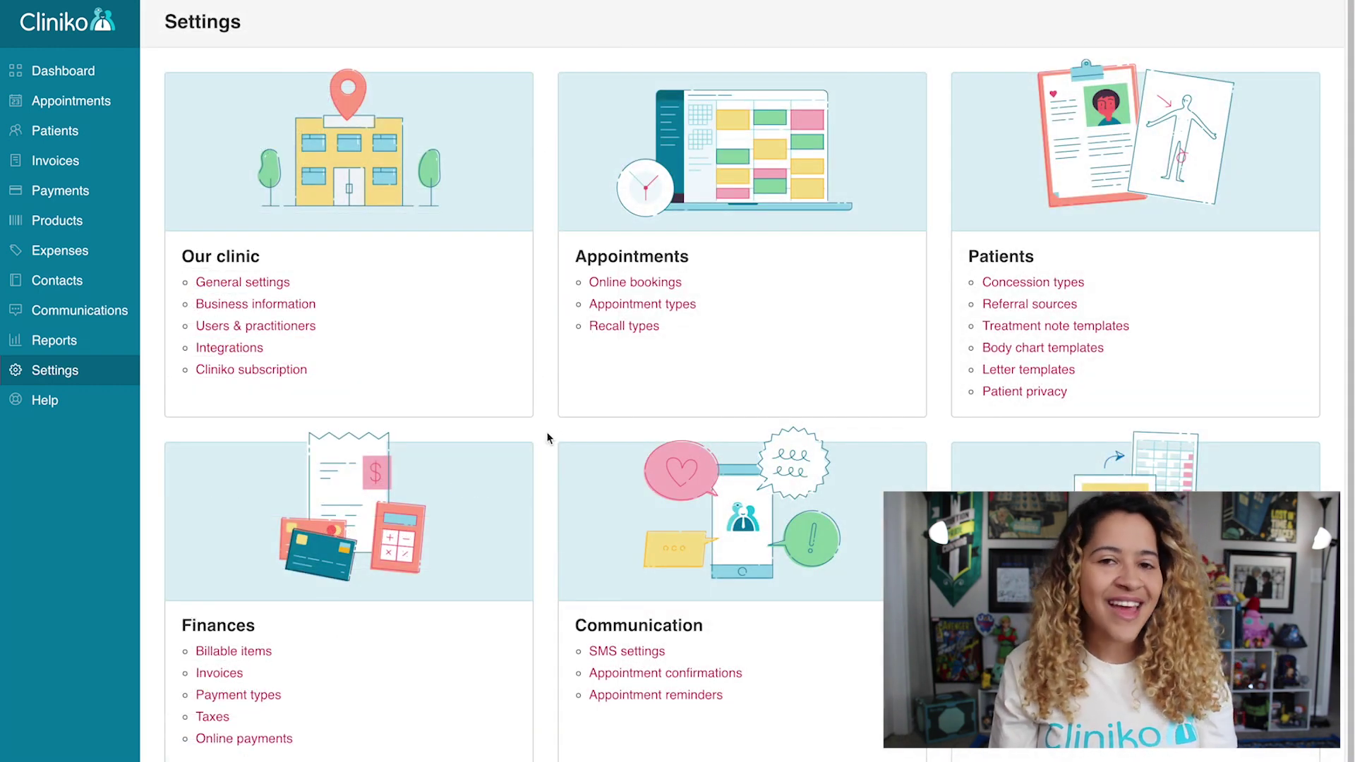
# Remove 'BULK' so the Osteopathic Therapy (Bulk billed) item code is just 10966.
pyautogui.click(267, 651)
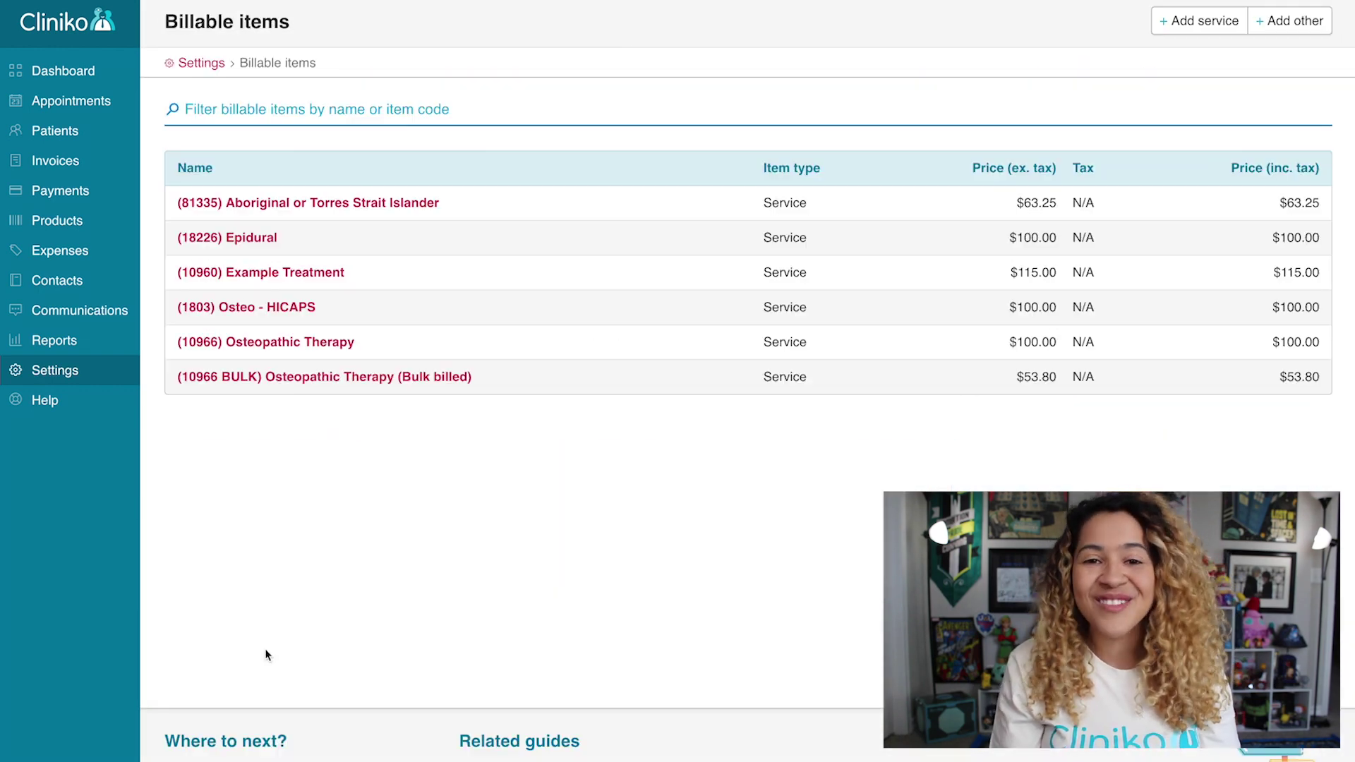
pyautogui.click(316, 385)
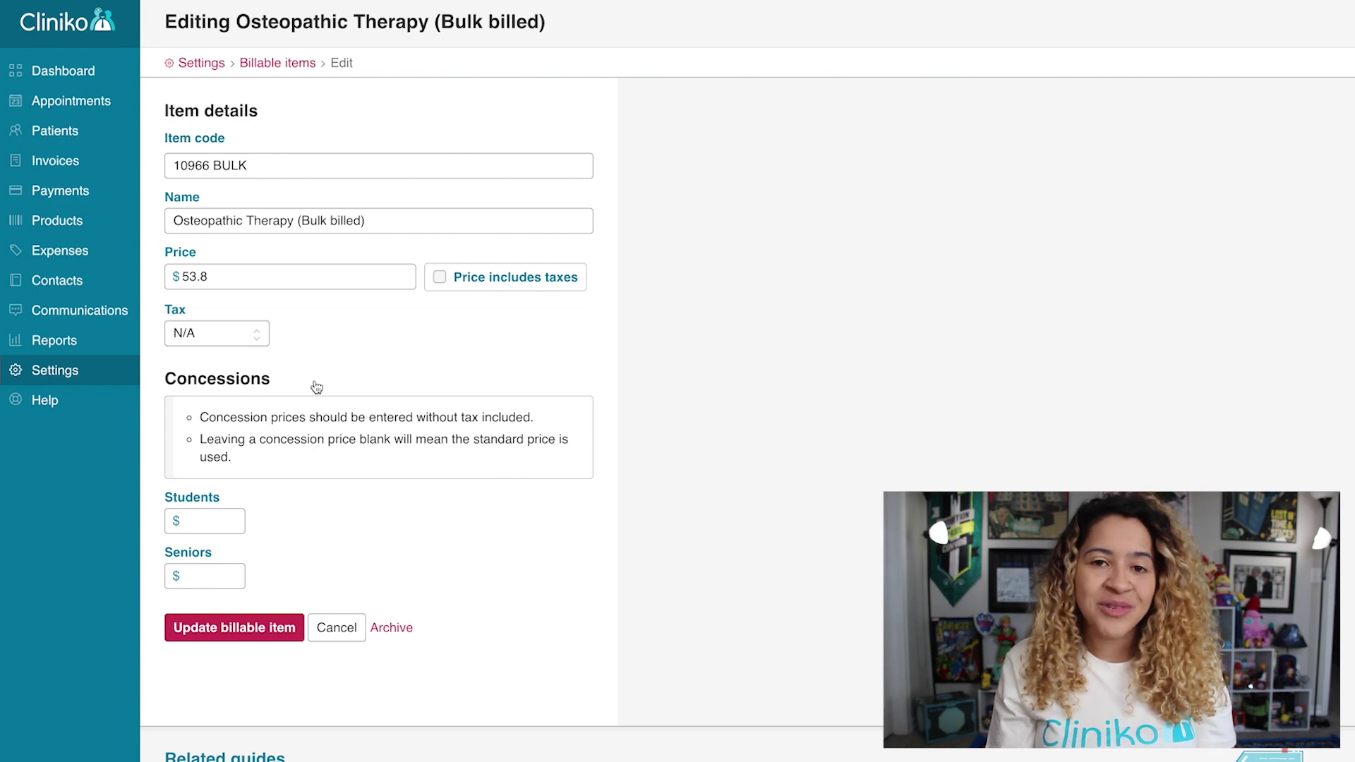
pyautogui.click(311, 165)
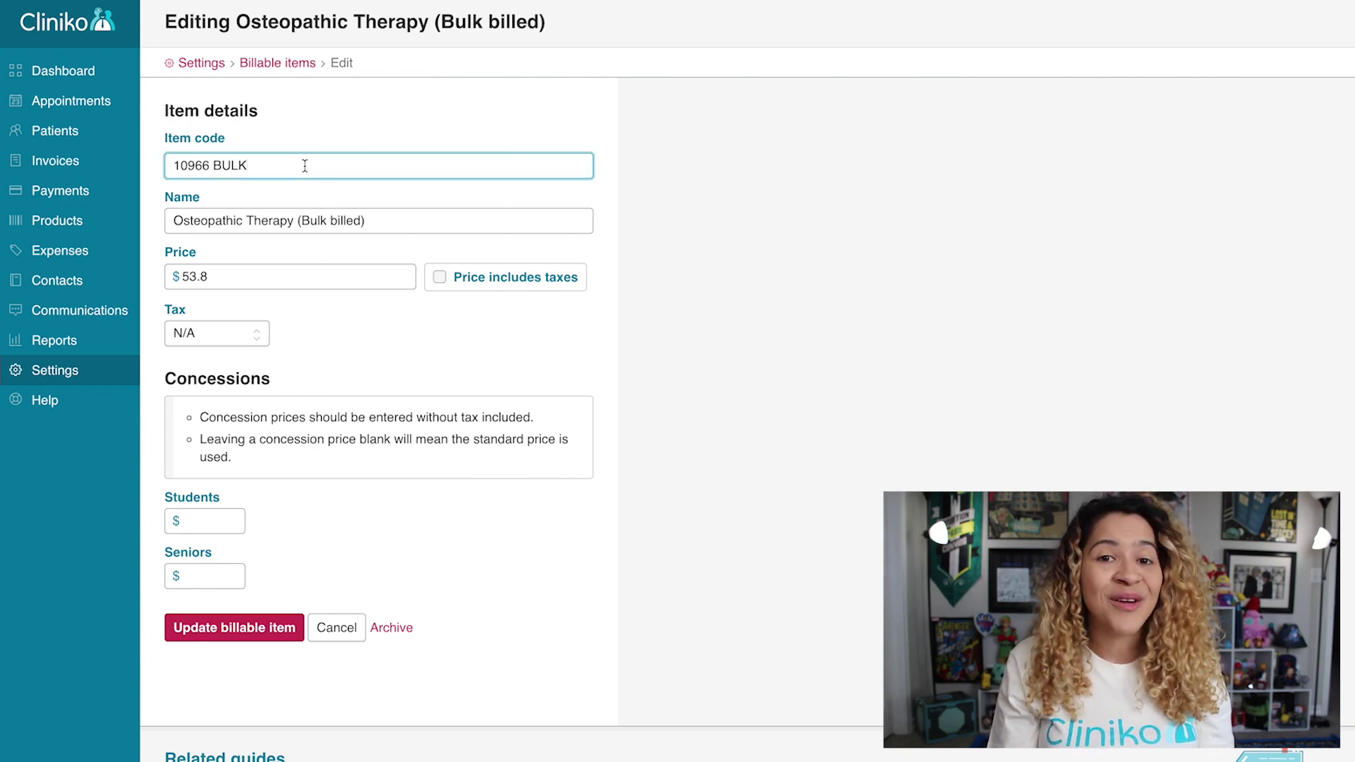
pyautogui.press('BackSpace')
pyautogui.press('BackSpace')
pyautogui.press('BackSpace')
pyautogui.press('BackSpace')
pyautogui.press('BackSpace')
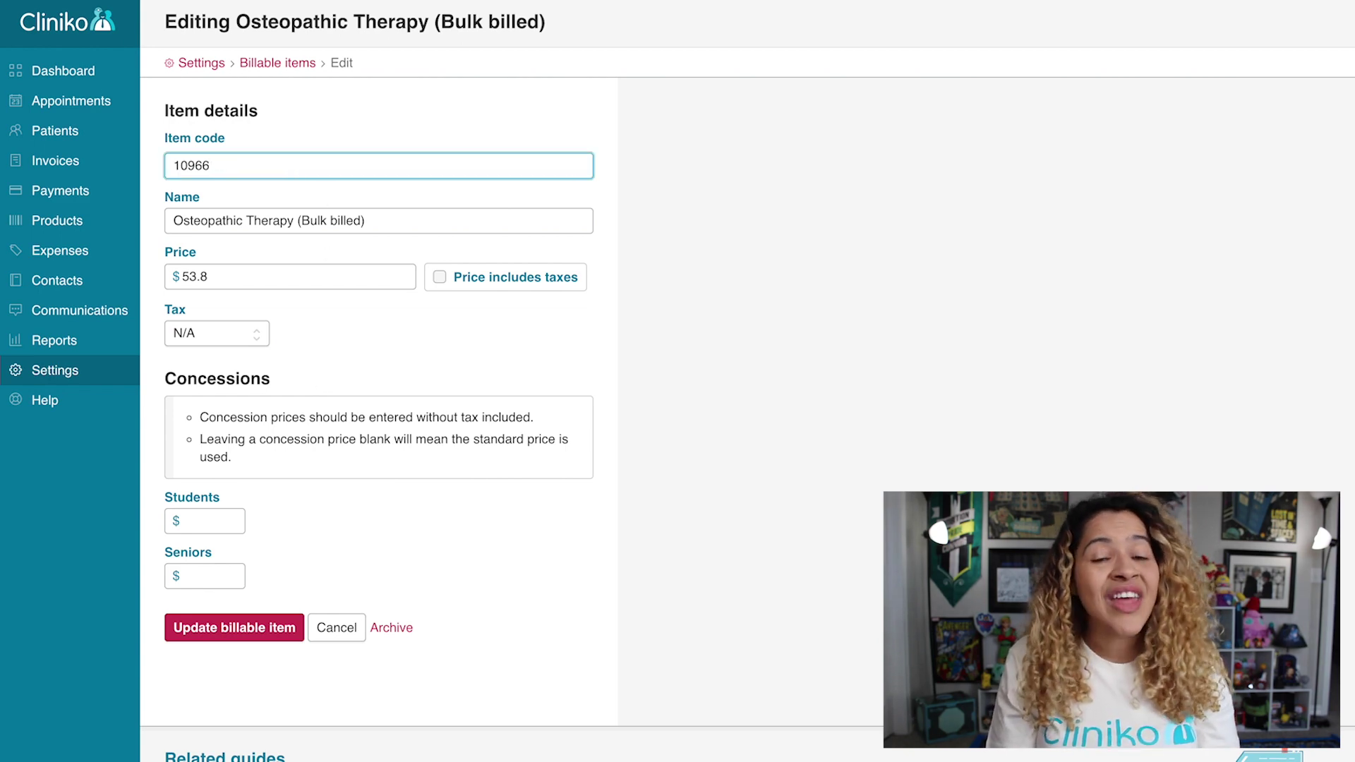
pyautogui.click(281, 629)
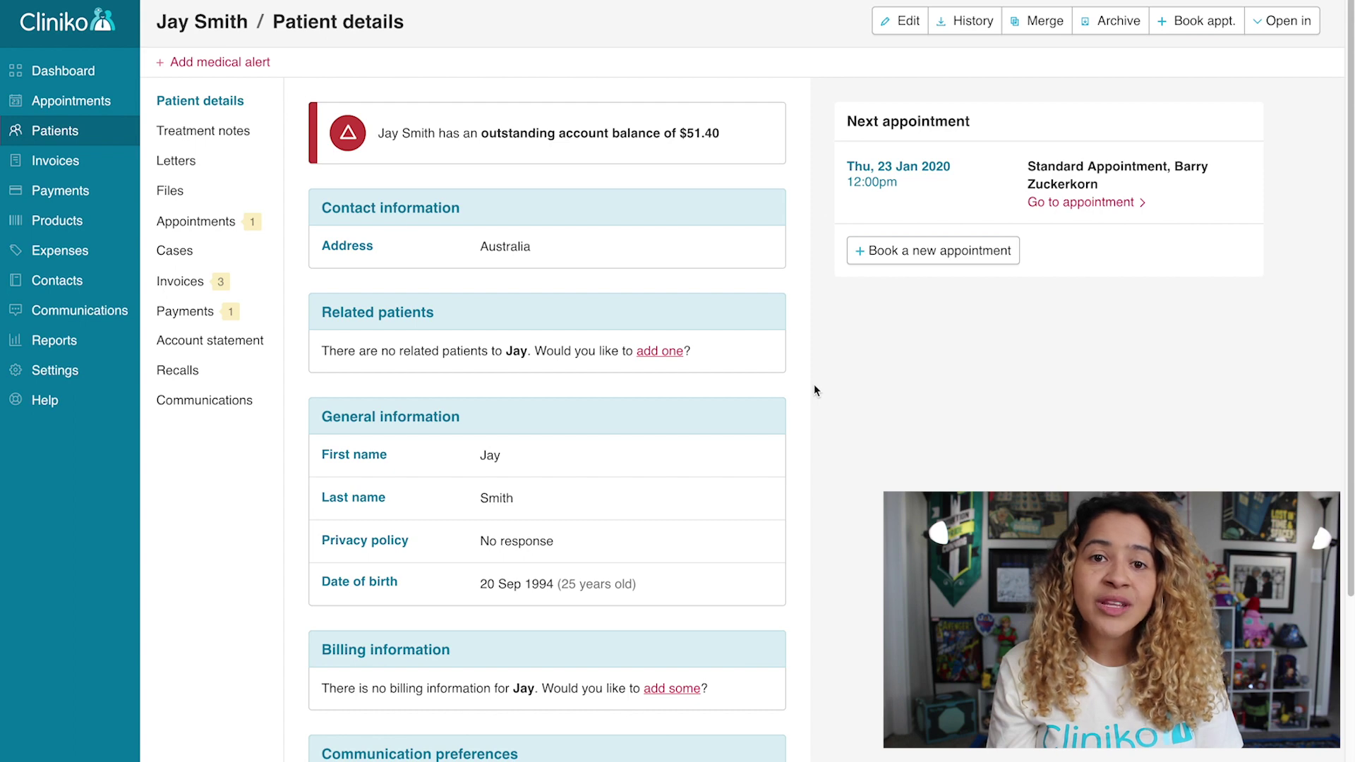
# Enter the patient's Medicare number and a Medicare reference number of 3.
pyautogui.click(877, 34)
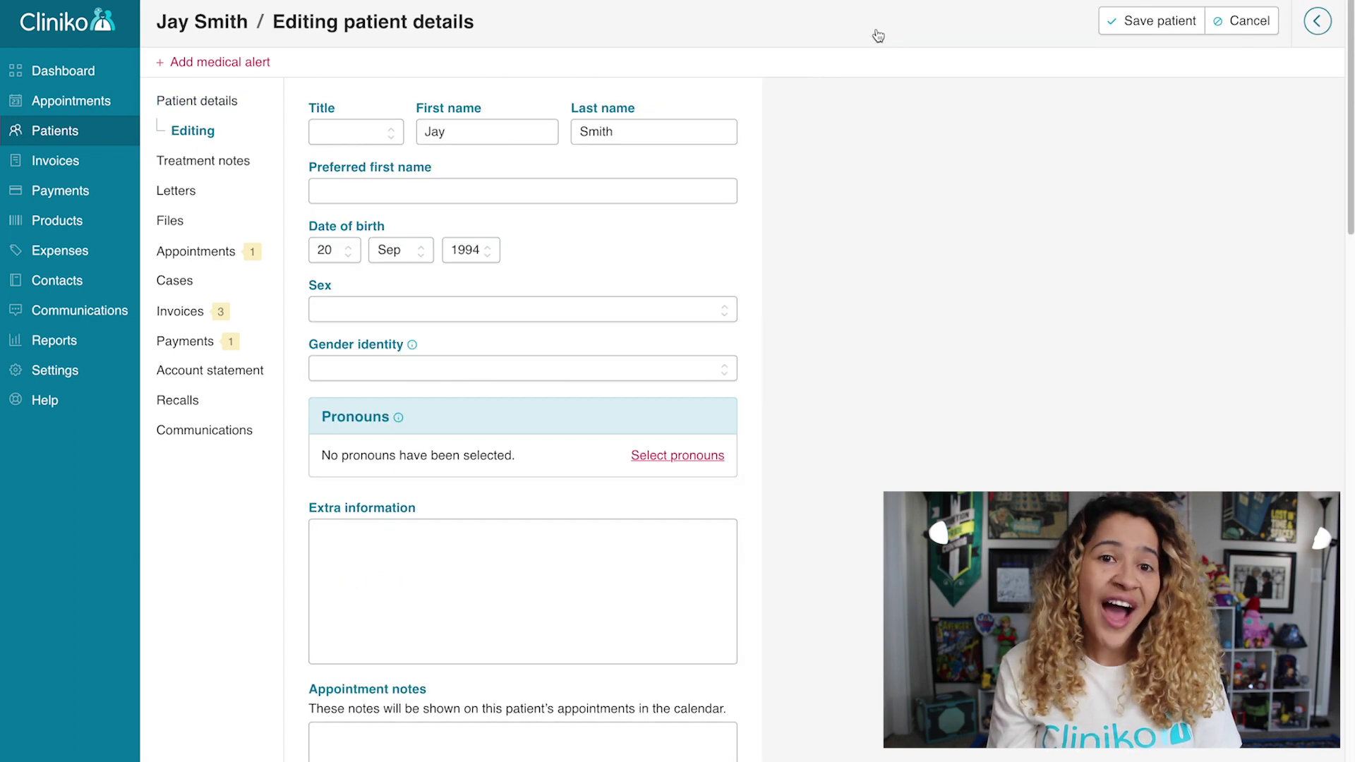
pyautogui.scroll(-15, 878, 36)
pyautogui.scroll(-12, 878, 36)
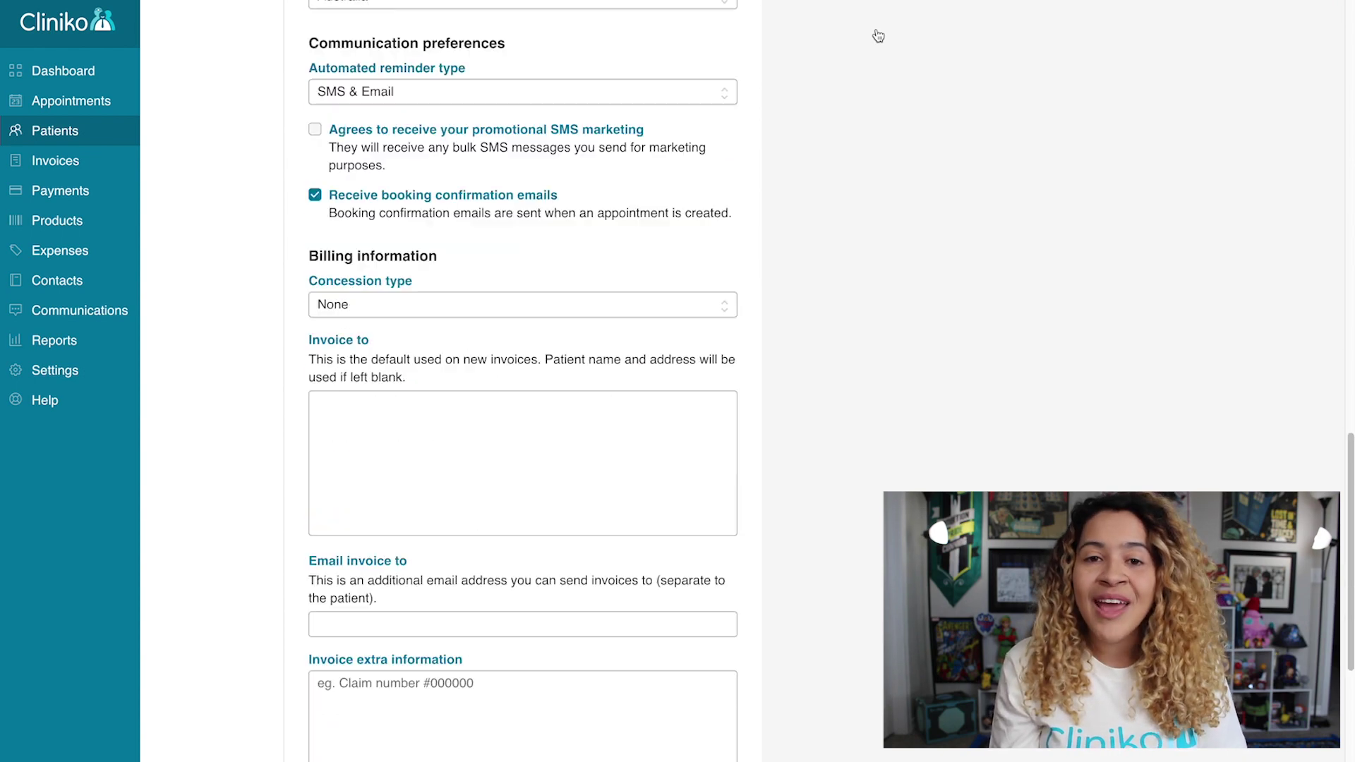
pyautogui.scroll(-1, 878, 35)
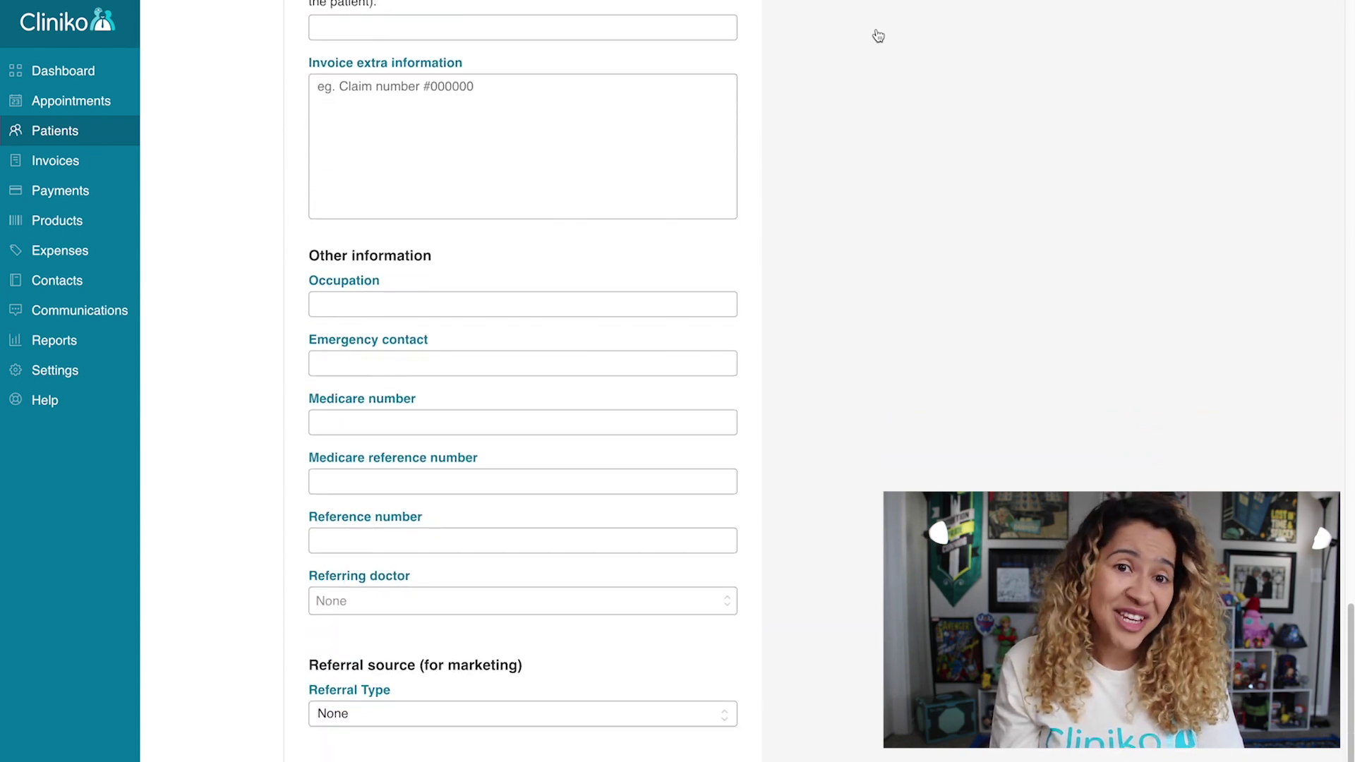
pyautogui.click(680, 423)
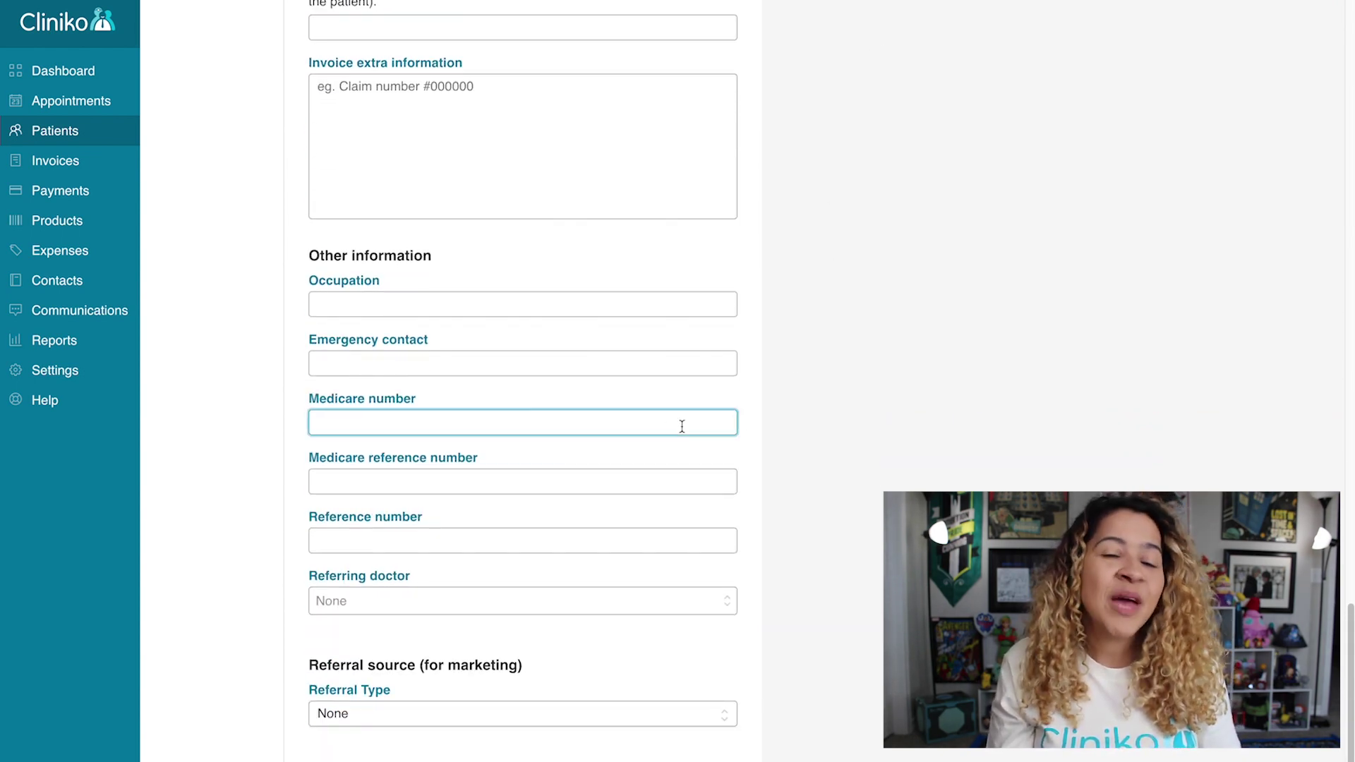
pyautogui.write('1234567890')
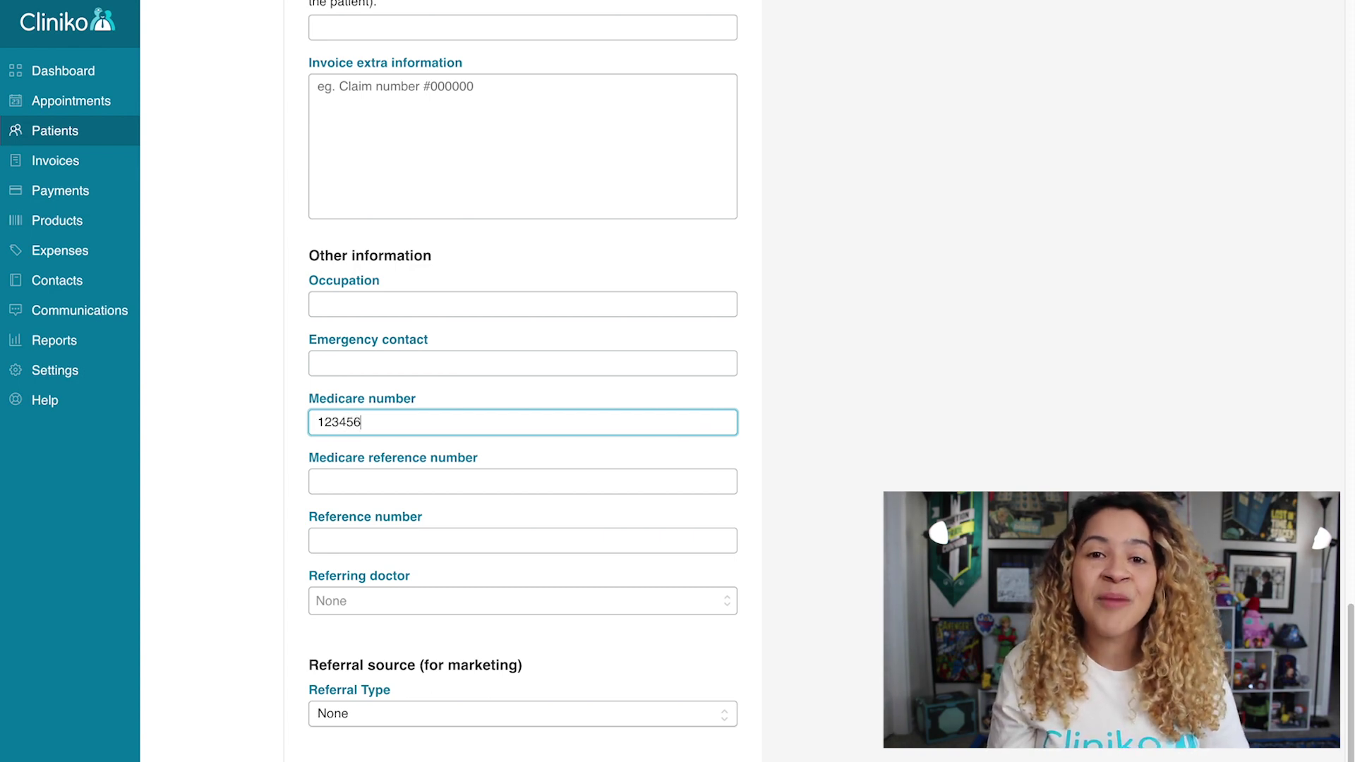
pyautogui.click(522, 482)
pyautogui.write('3')
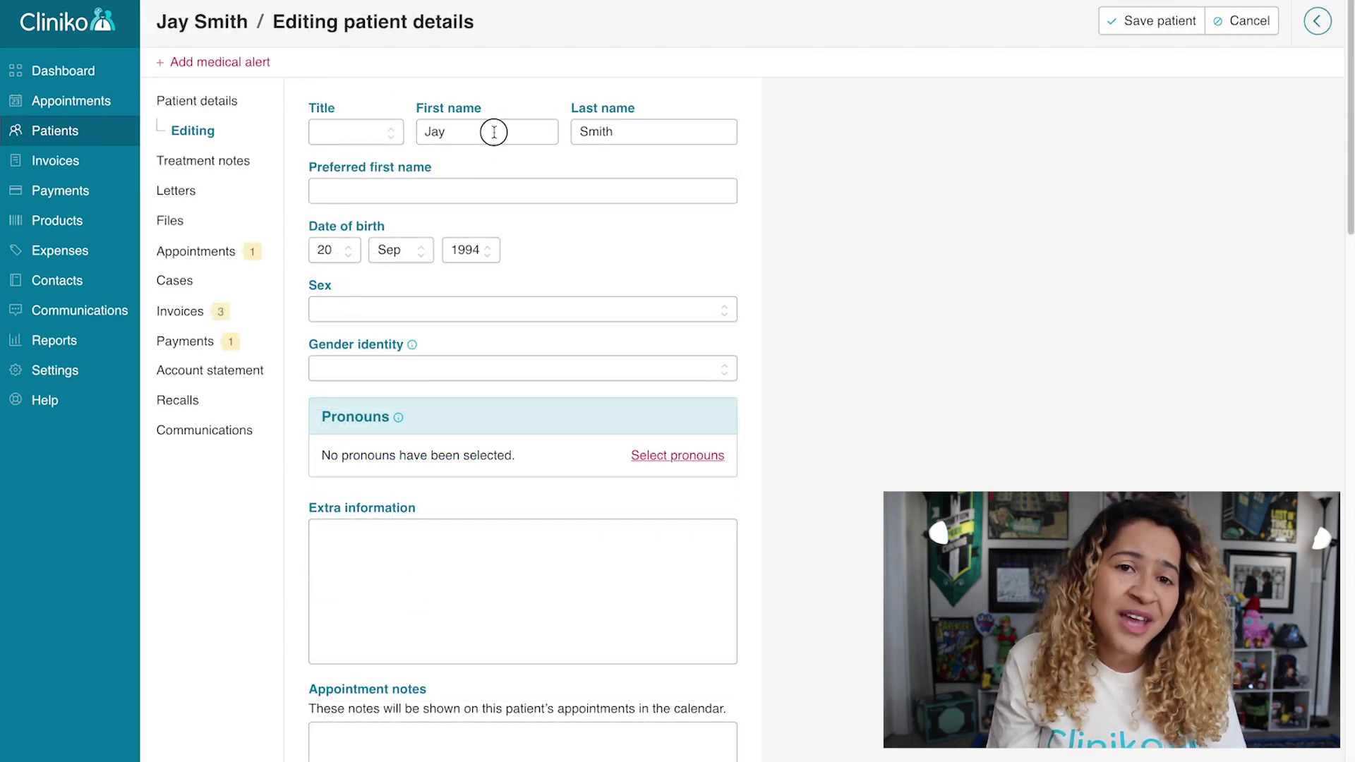
# Correct the ending of the patient's first name.
pyautogui.click(494, 132)
pyautogui.press('BackSpace')
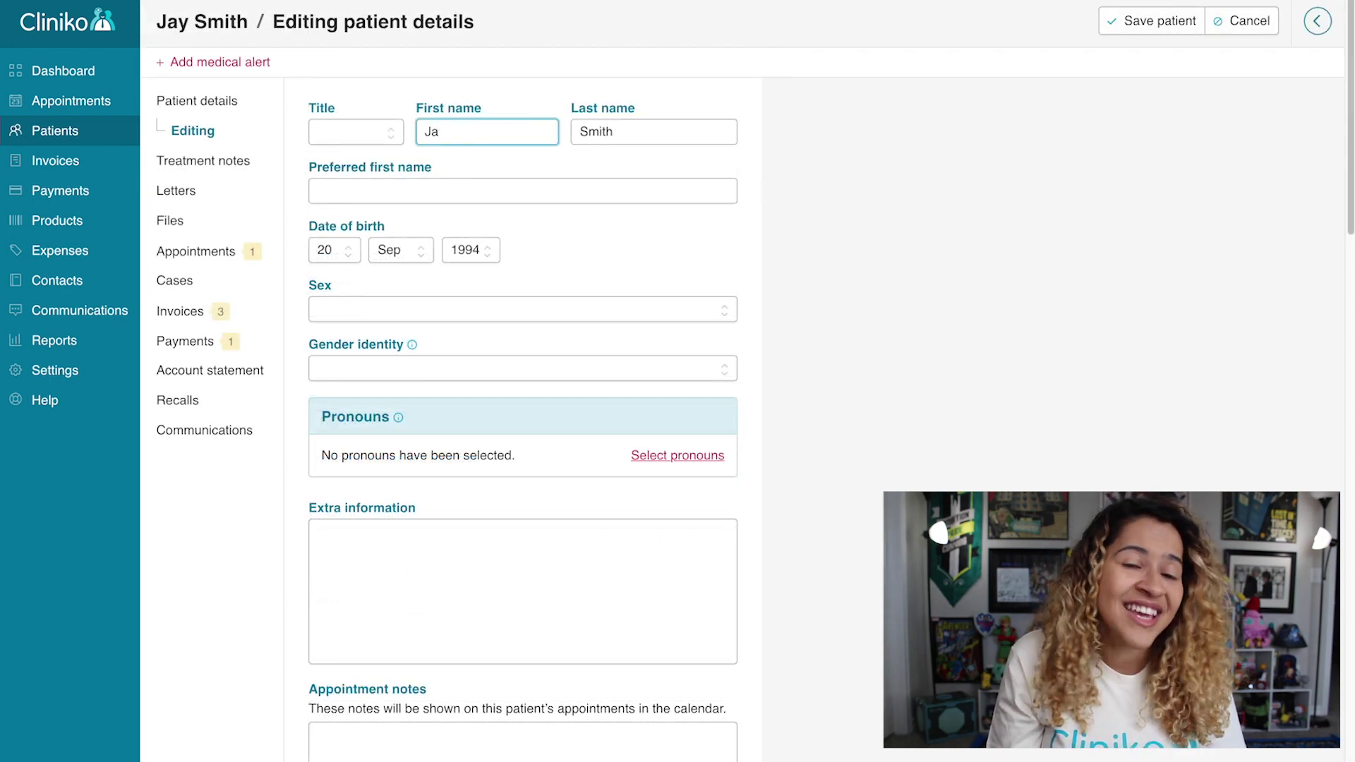
pyautogui.write('mes')
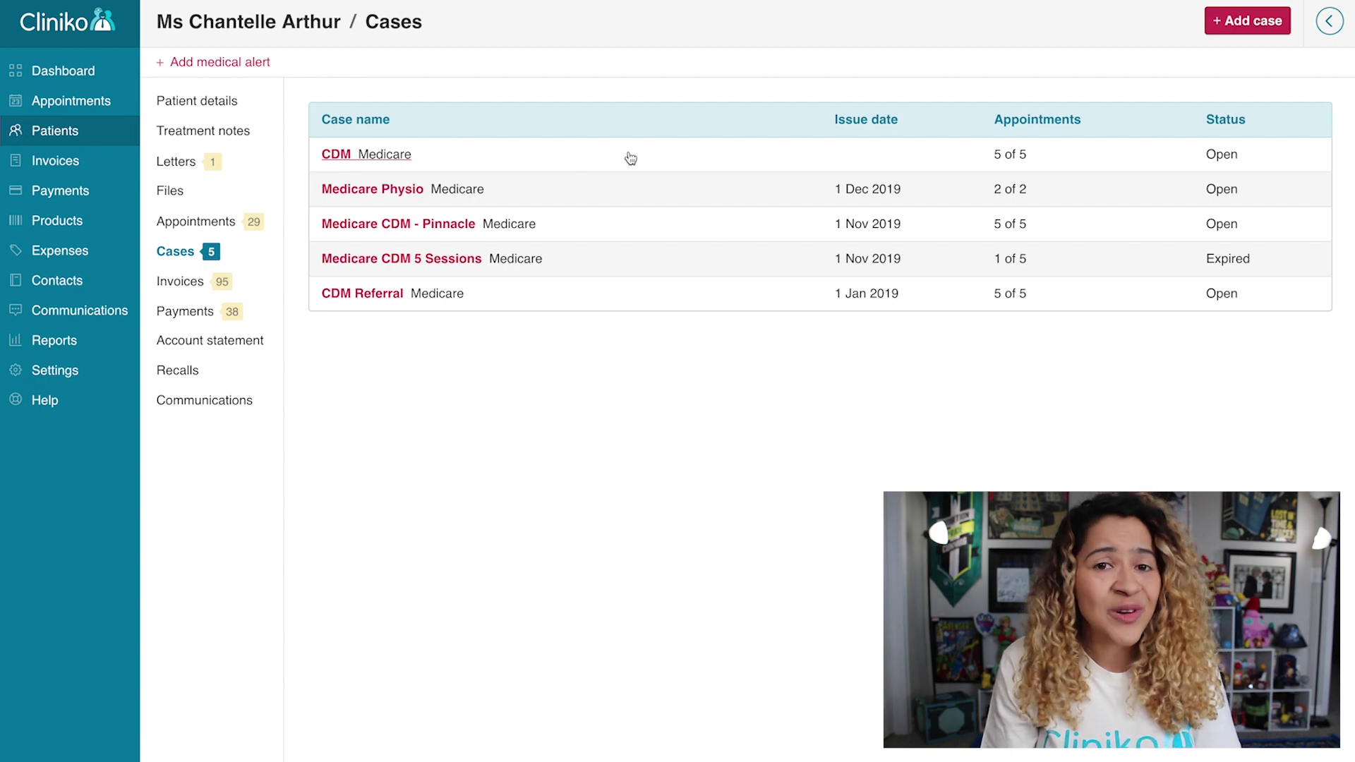
# Review the Medicare Physio case, then start a new case from the New appointment form.
pyautogui.click(422, 194)
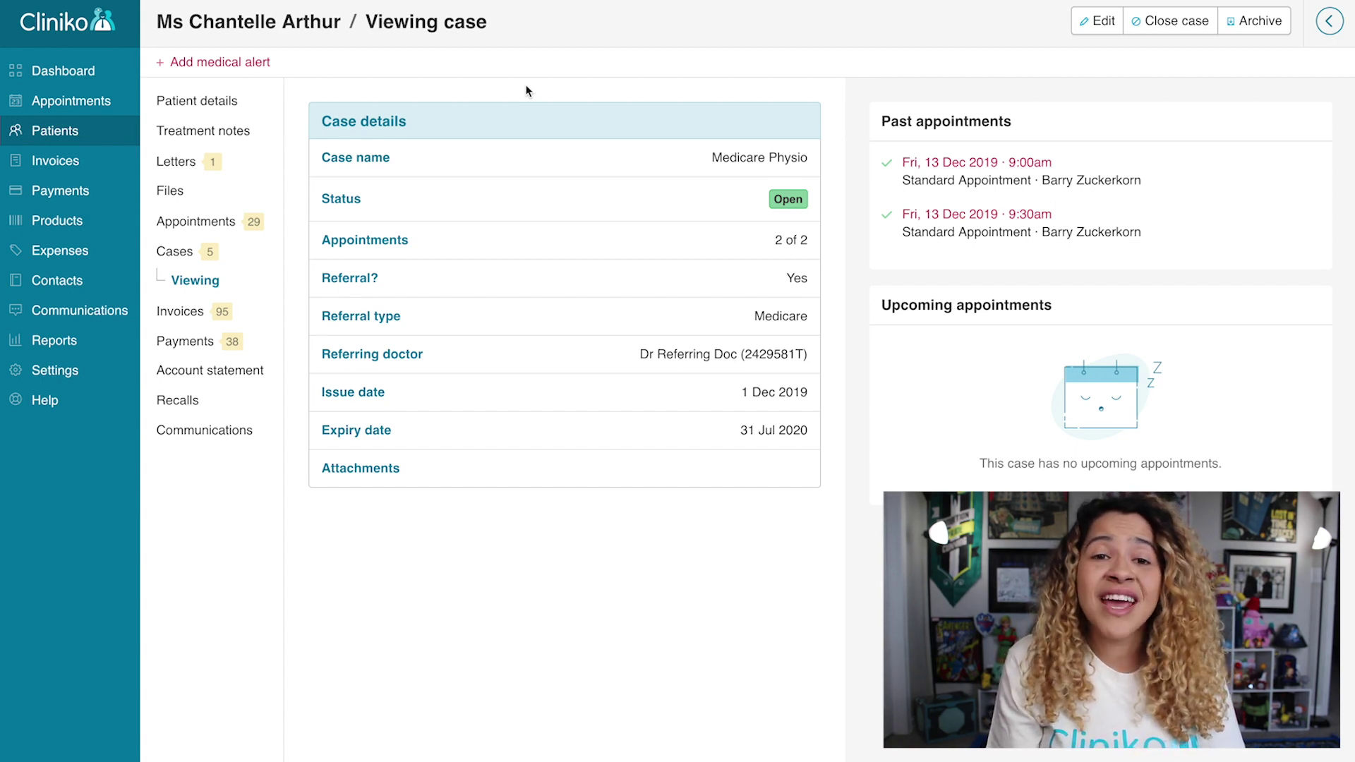
pyautogui.click(237, 252)
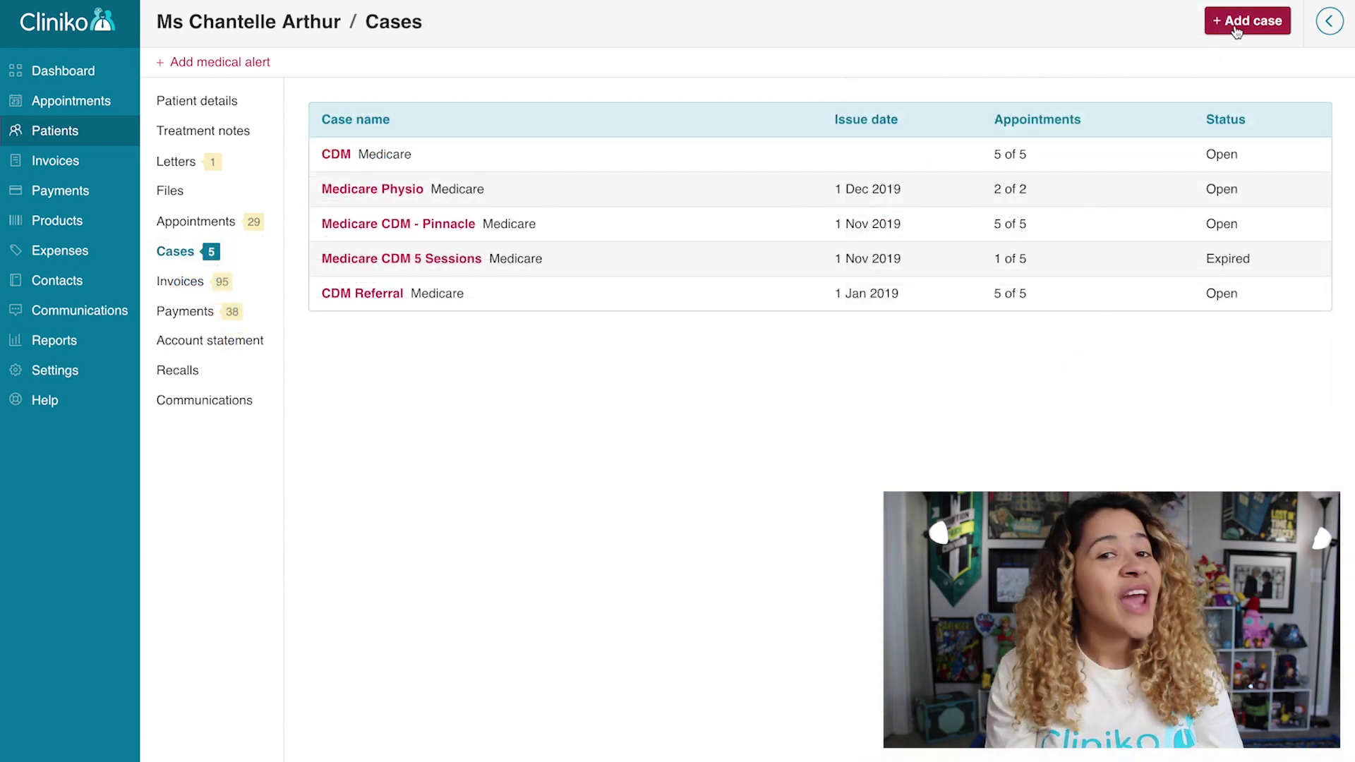
pyautogui.click(1235, 26)
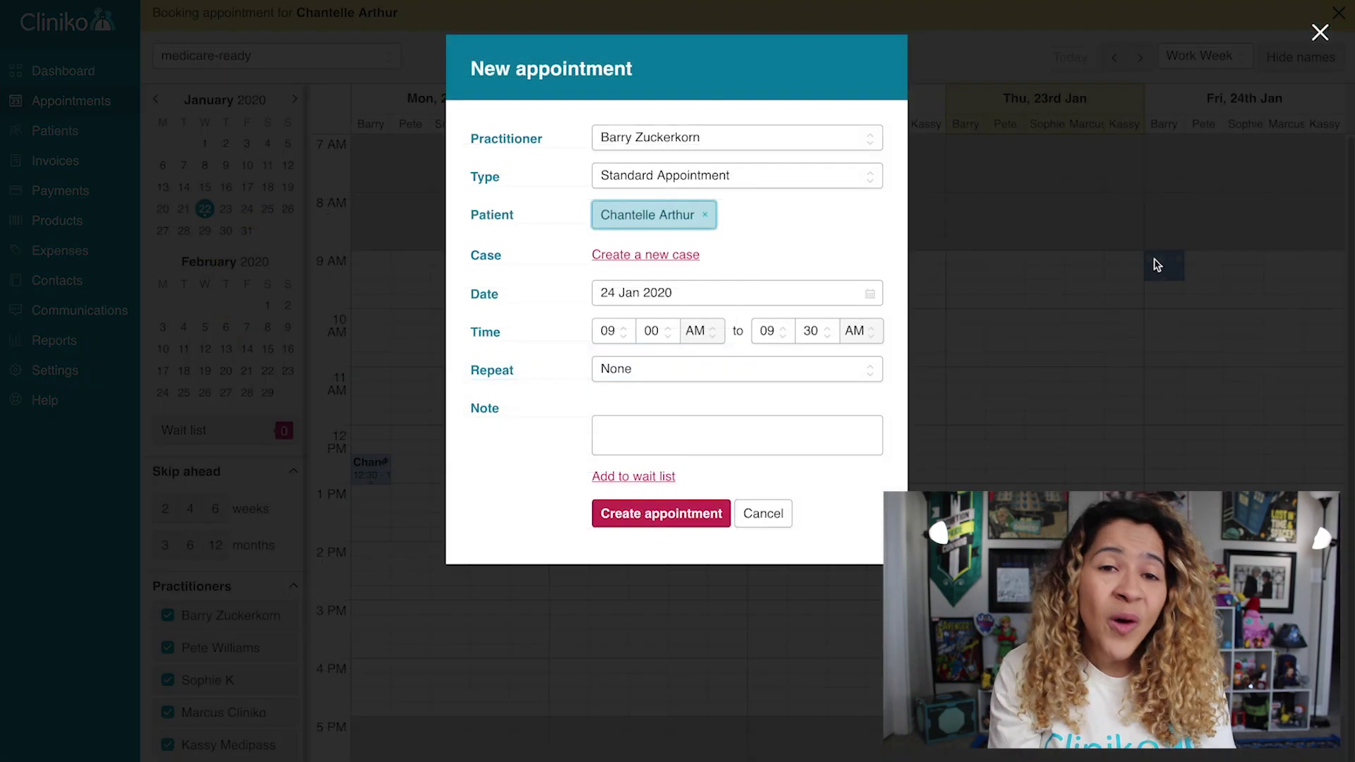
pyautogui.click(678, 264)
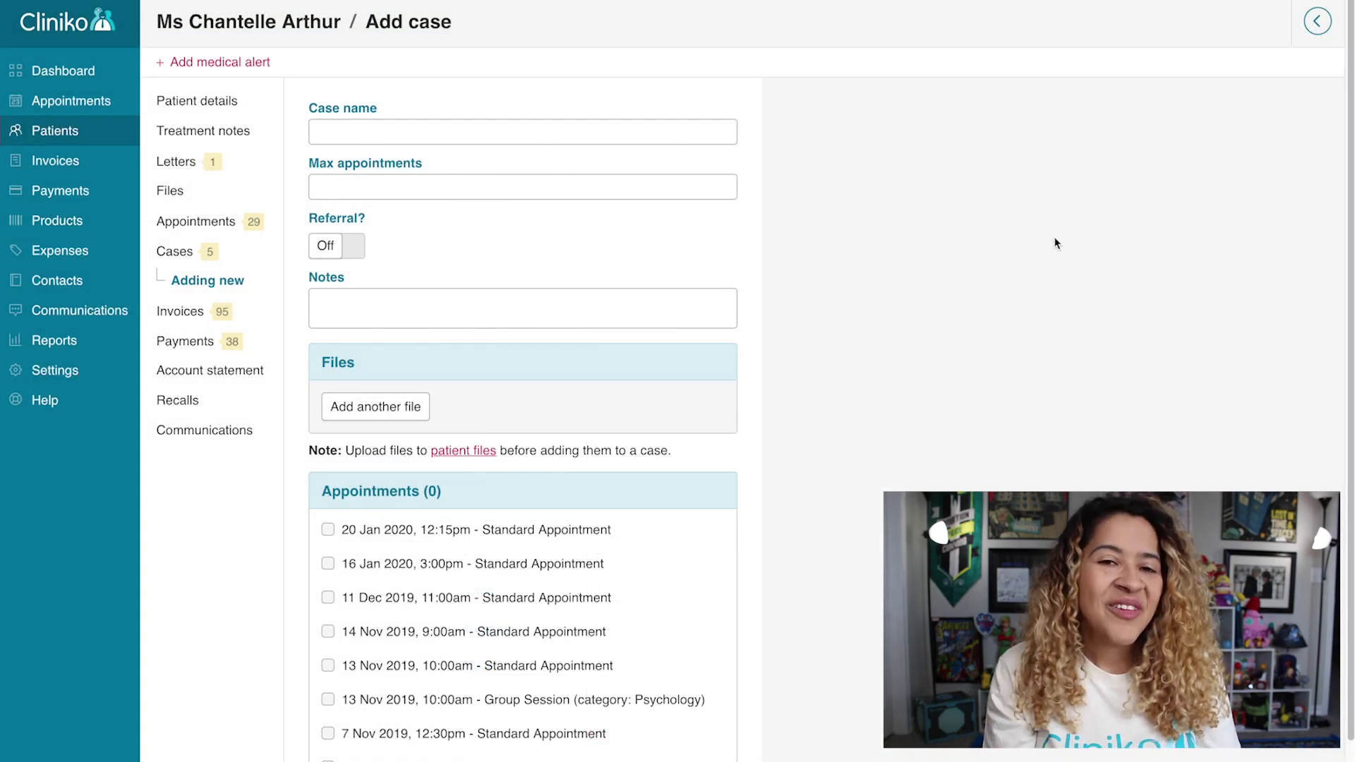
# Name the case 'Medicare', limit it to 5 appointments, and add a Medicare (CDM) referral.
pyautogui.click(686, 132)
pyautogui.write('Medicare')
pyautogui.press('Tab')
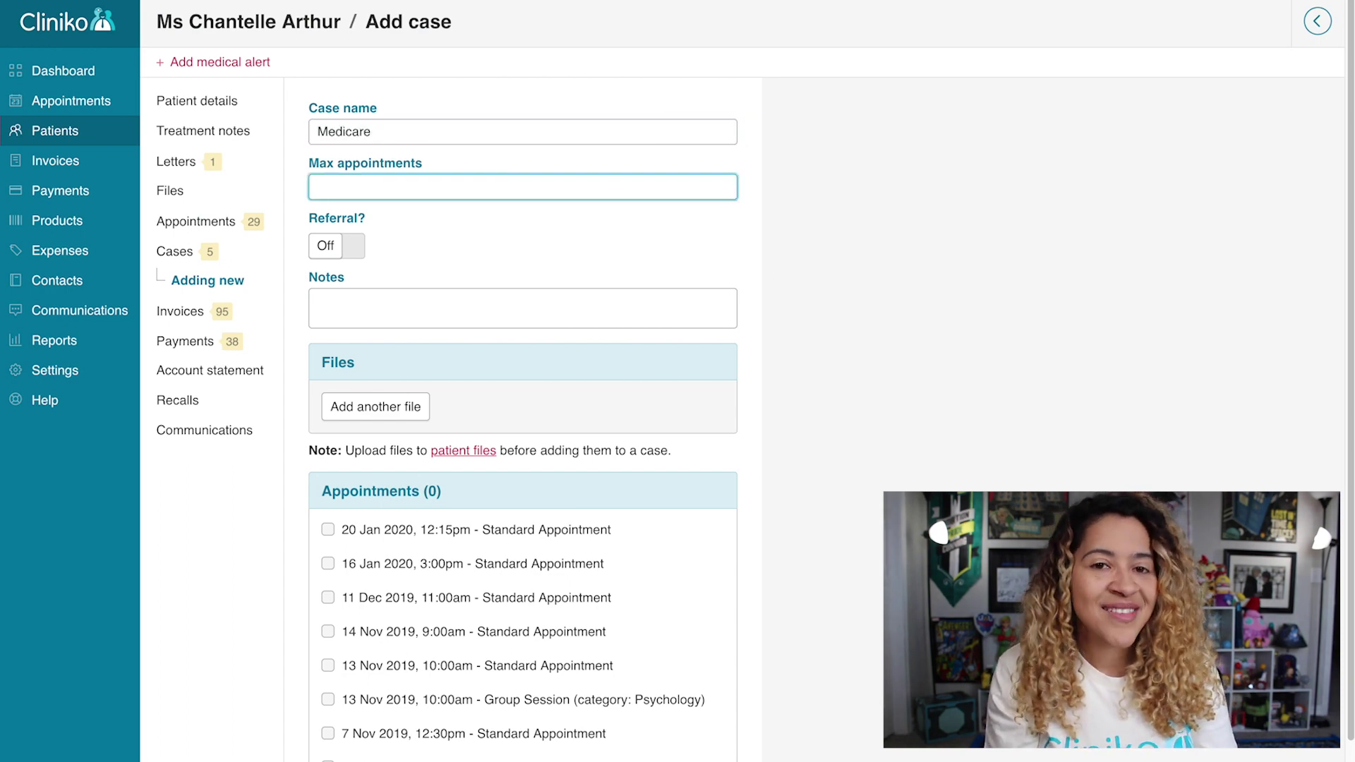
pyautogui.write('5')
pyautogui.press('Tab')
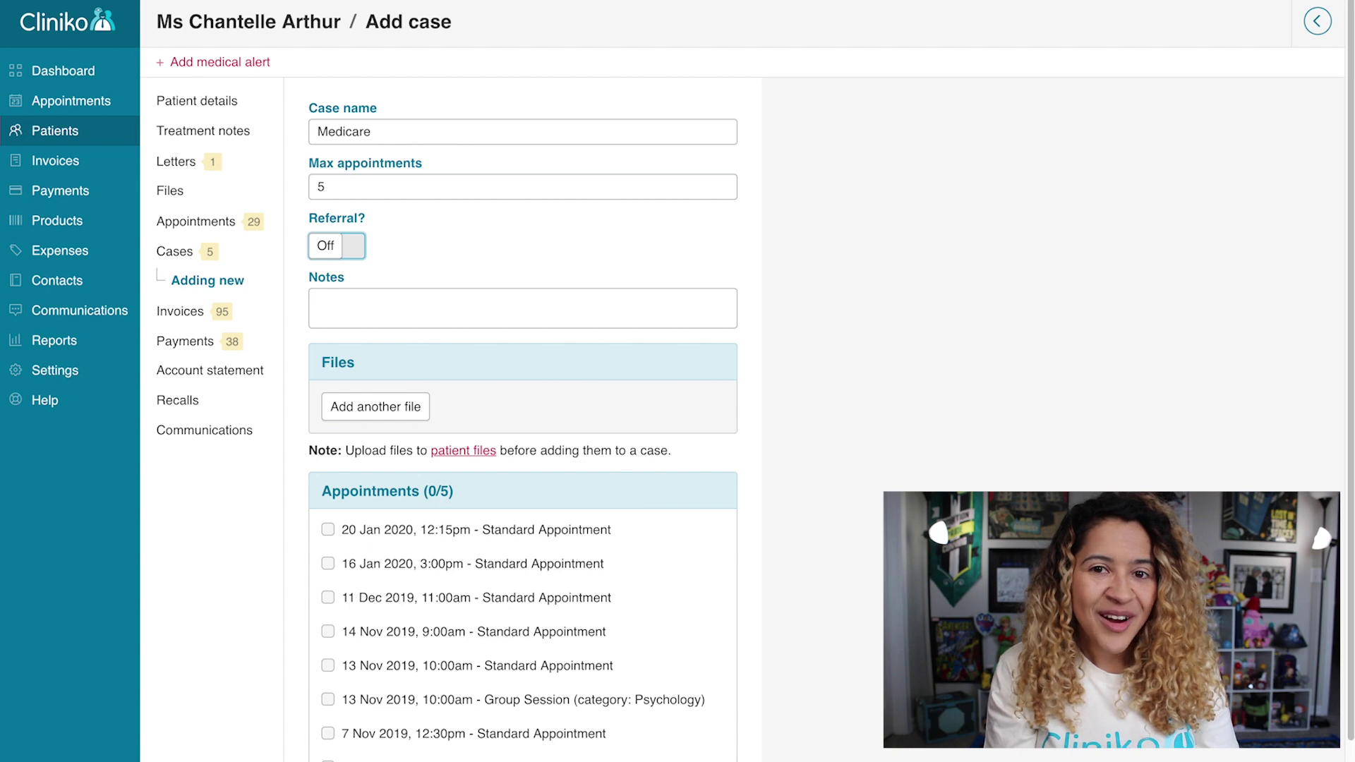
pyautogui.click(327, 252)
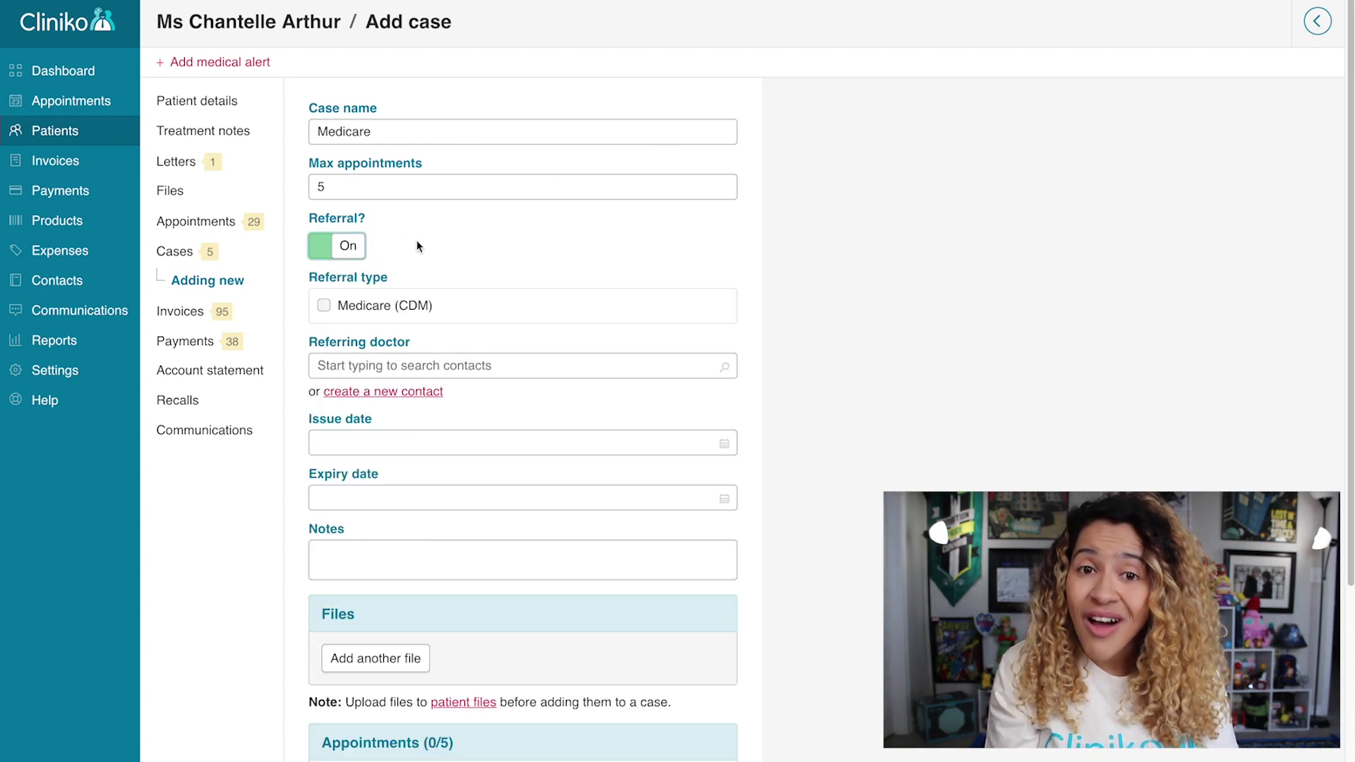
pyautogui.click(412, 307)
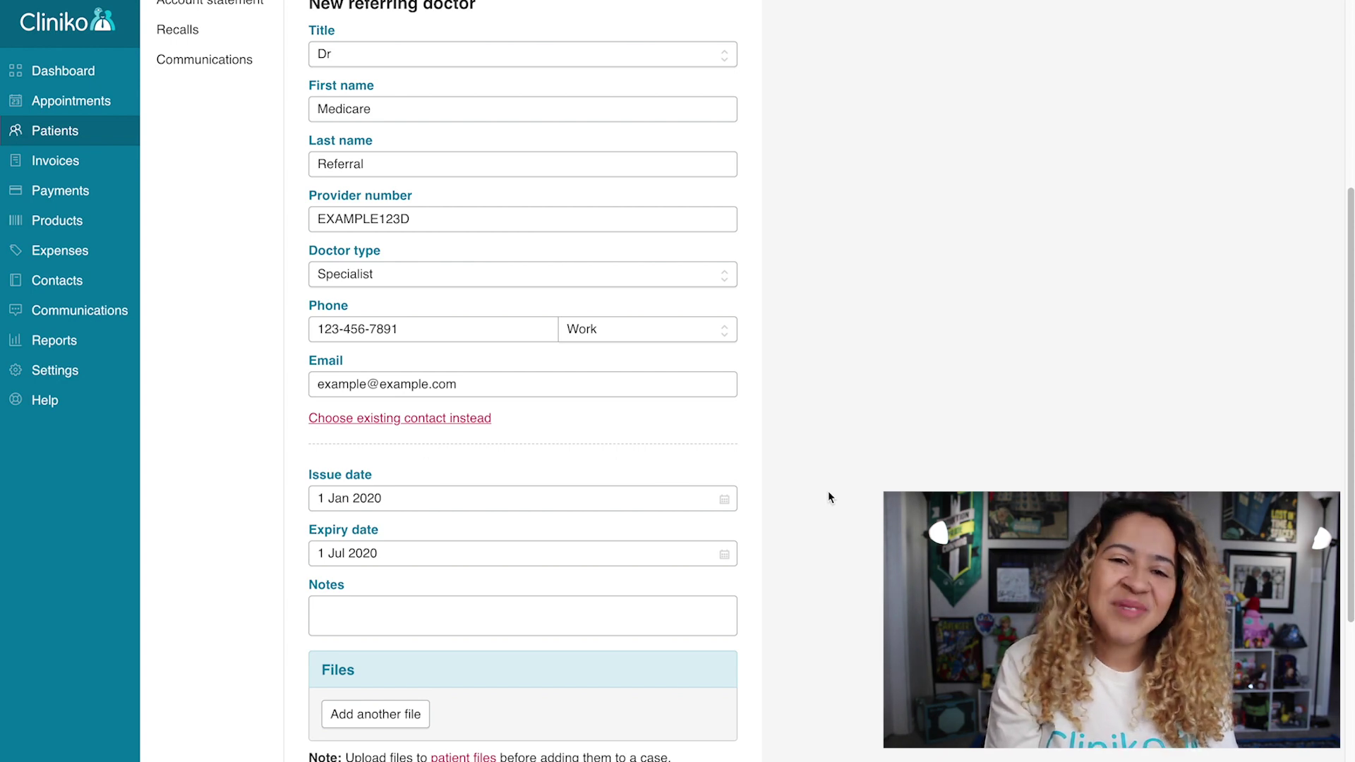
# Attach the 20 Jan 2020, 16 Jan 2020, 11 Dec 2019 and 14 Nov 2019 appointments.
pyautogui.scroll(-6, 829, 497)
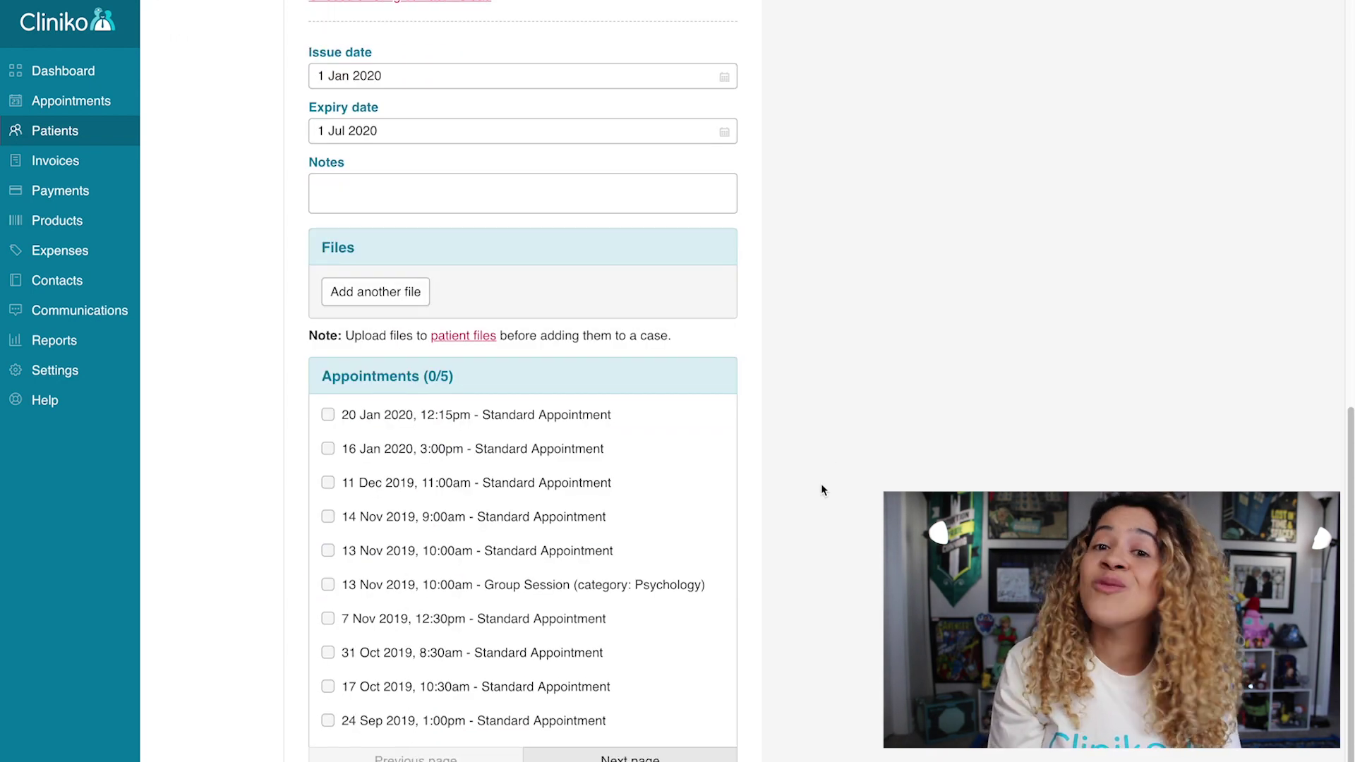
pyautogui.click(528, 420)
pyautogui.click(514, 455)
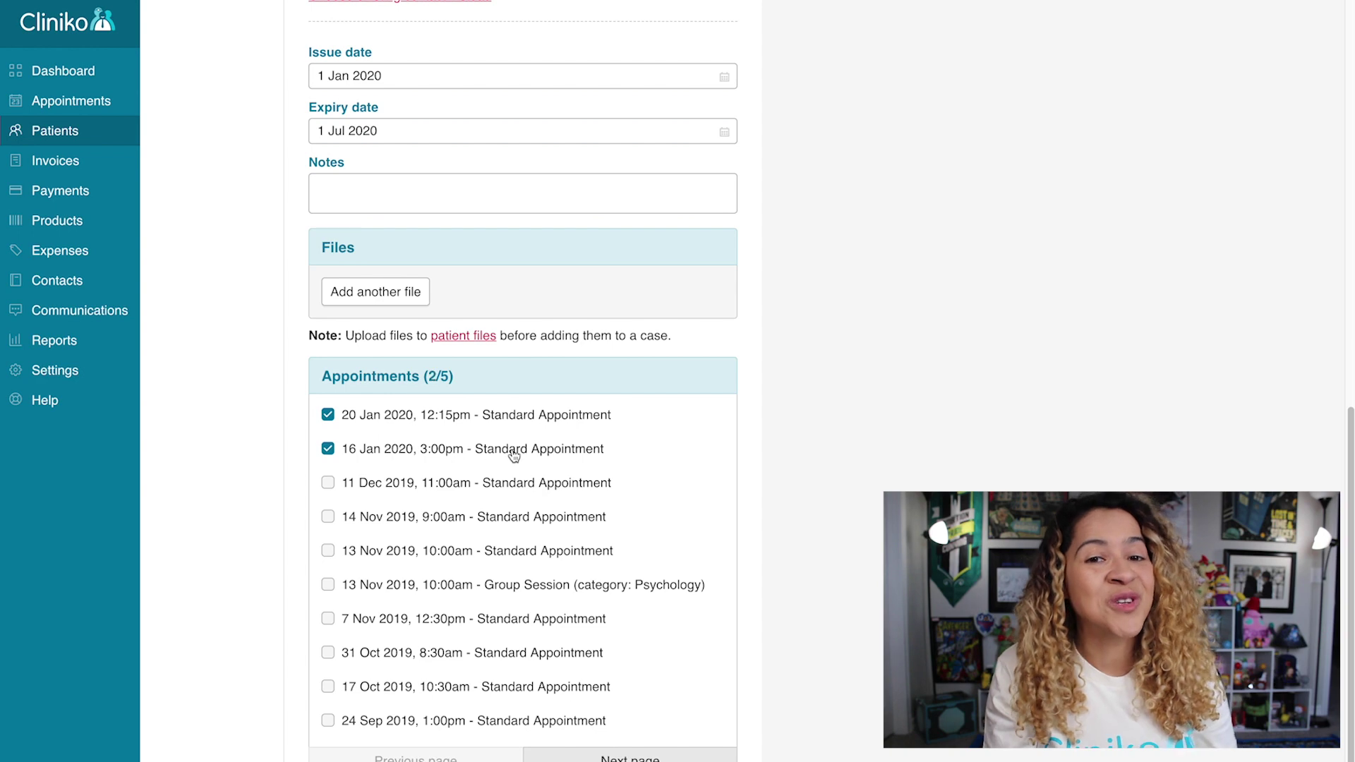
pyautogui.click(502, 484)
pyautogui.click(495, 516)
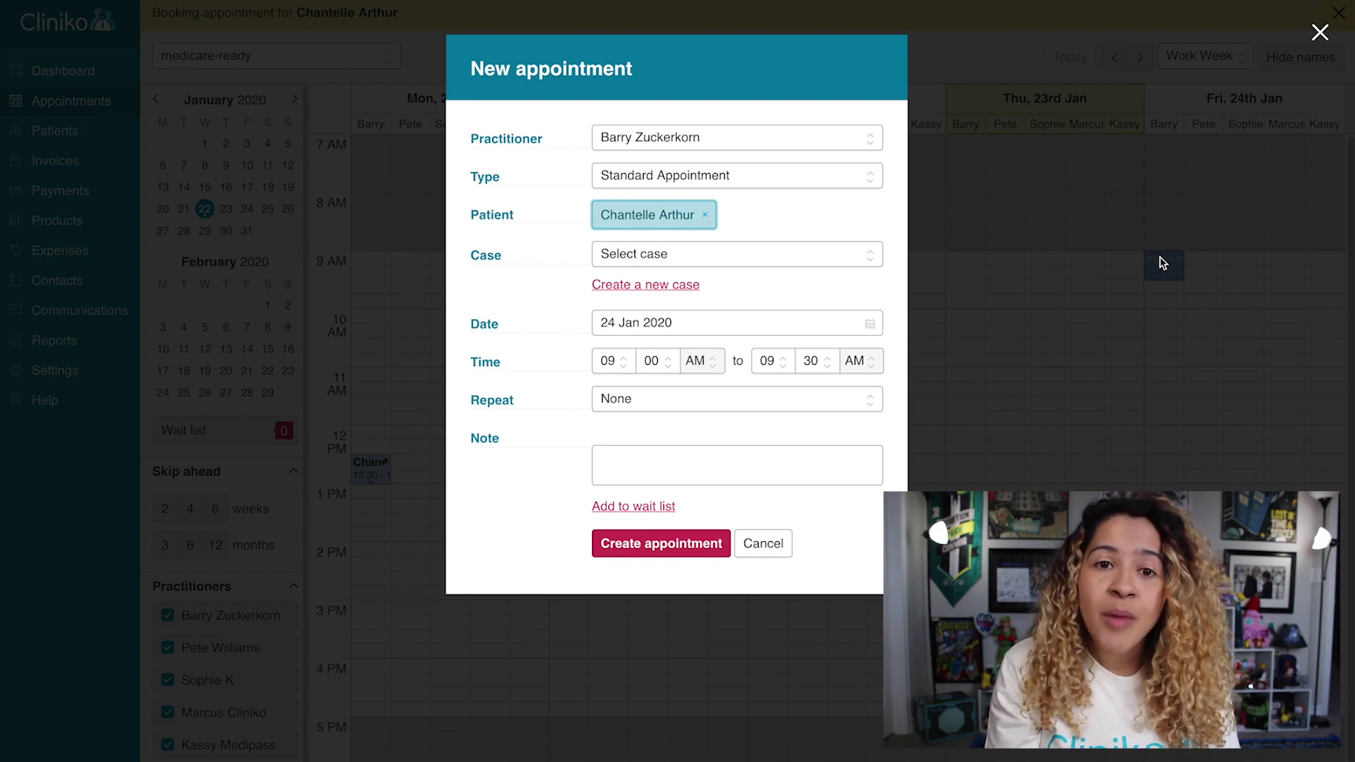
# Assign the appointment to the 'Medicare - Medicare - 4 of 5' case and create it.
pyautogui.click(832, 254)
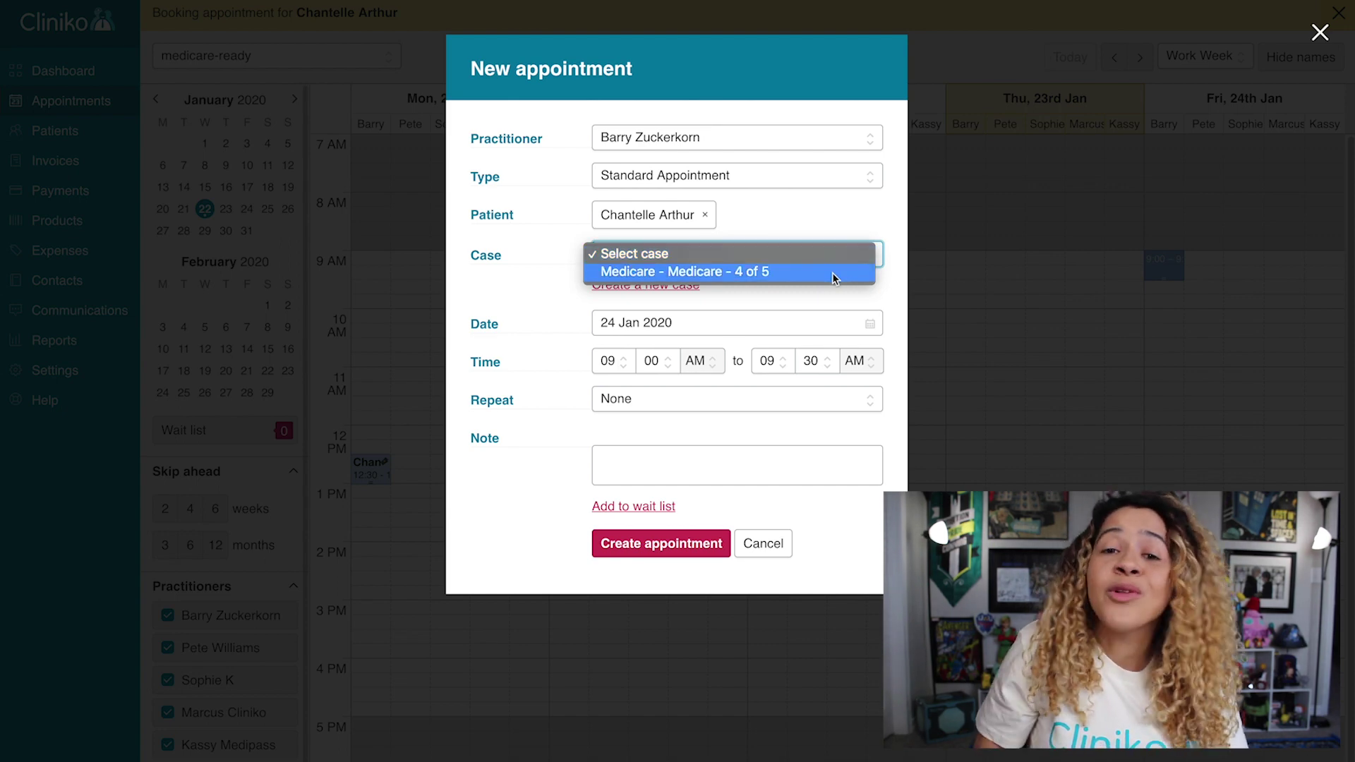
pyautogui.click(832, 273)
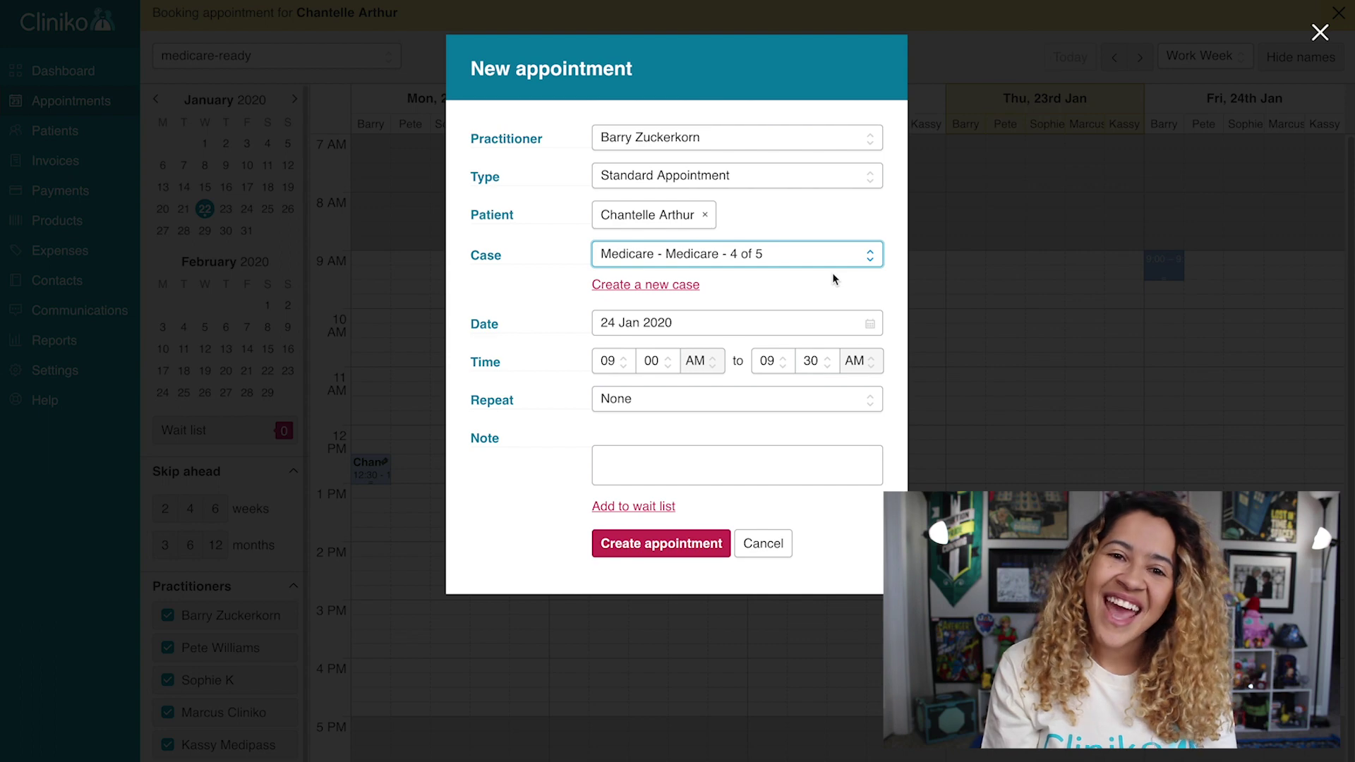
pyautogui.click(663, 544)
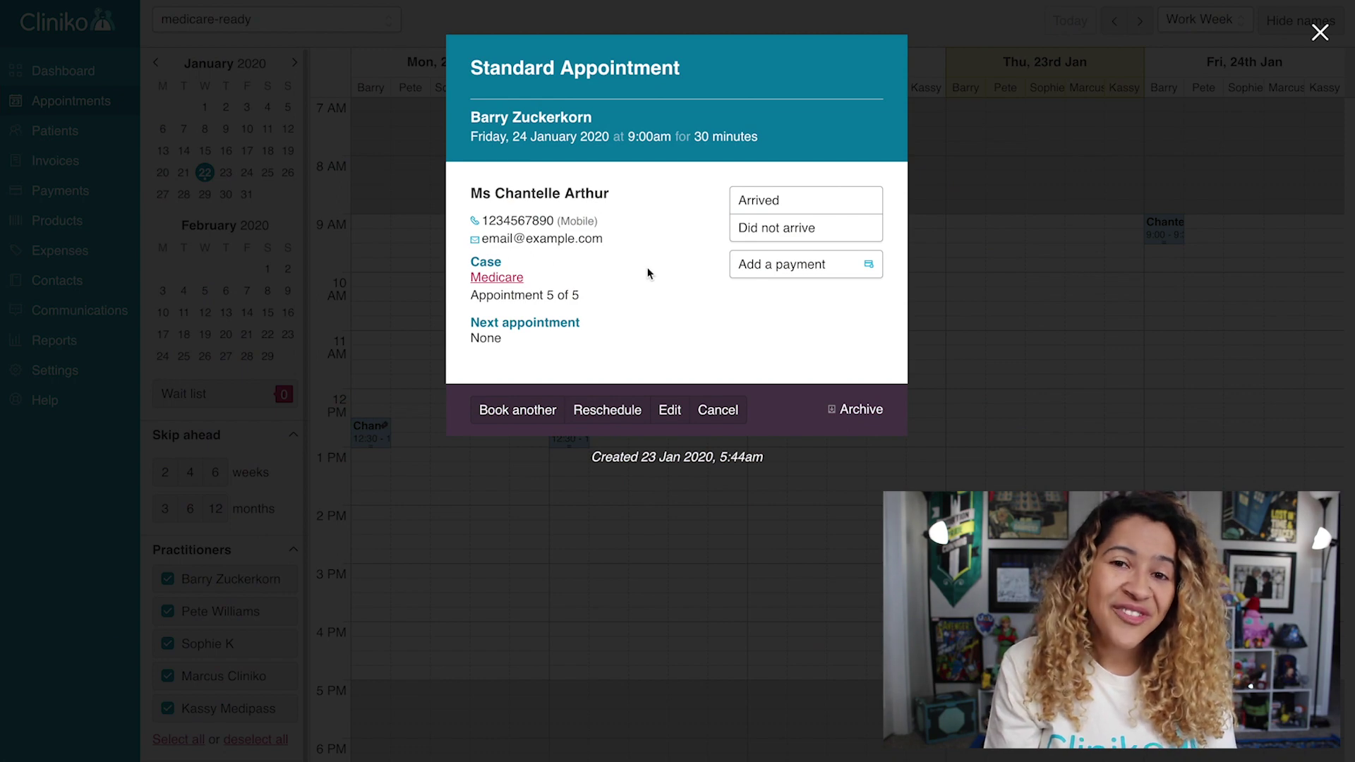
# Invoice the appointment with the (10966) Osteopathic Therapy (Bulk billed) item.
pyautogui.click(759, 266)
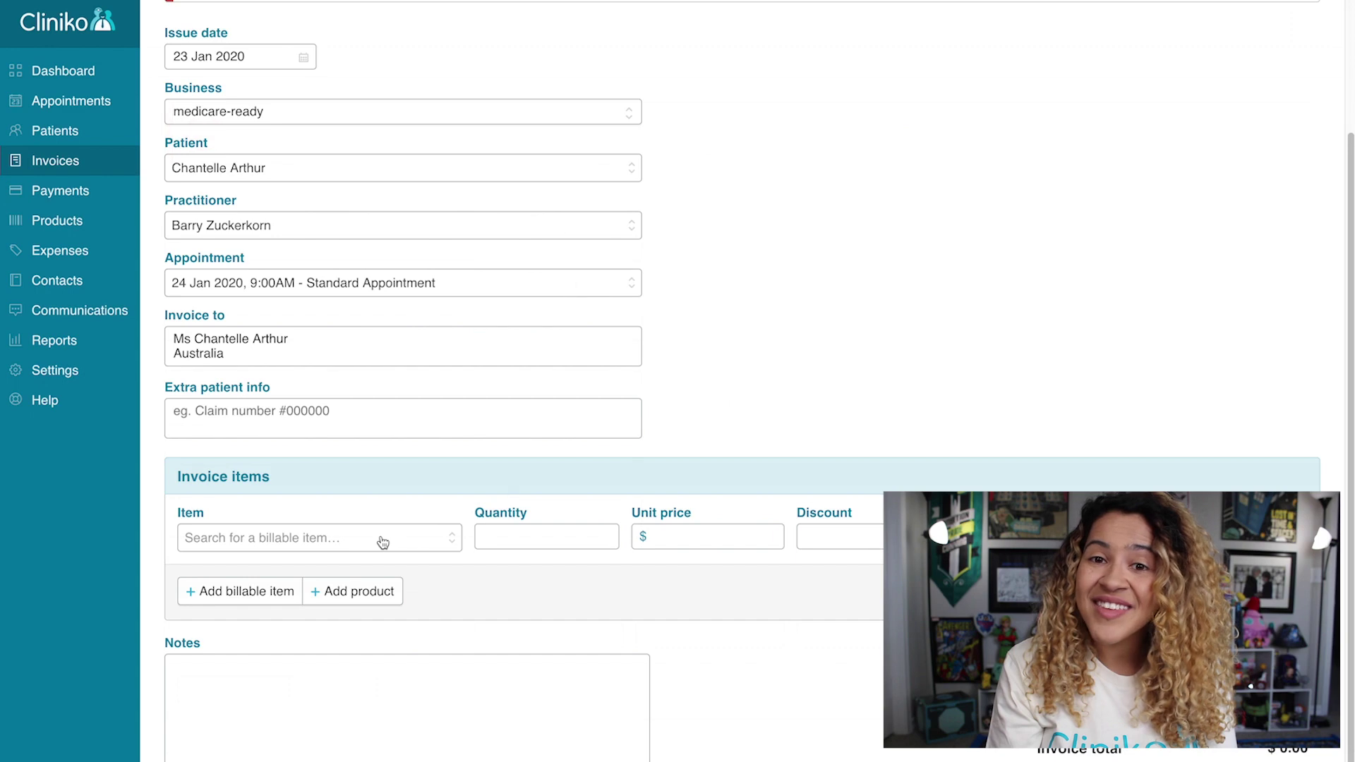
pyautogui.click(380, 538)
pyautogui.write('bul')
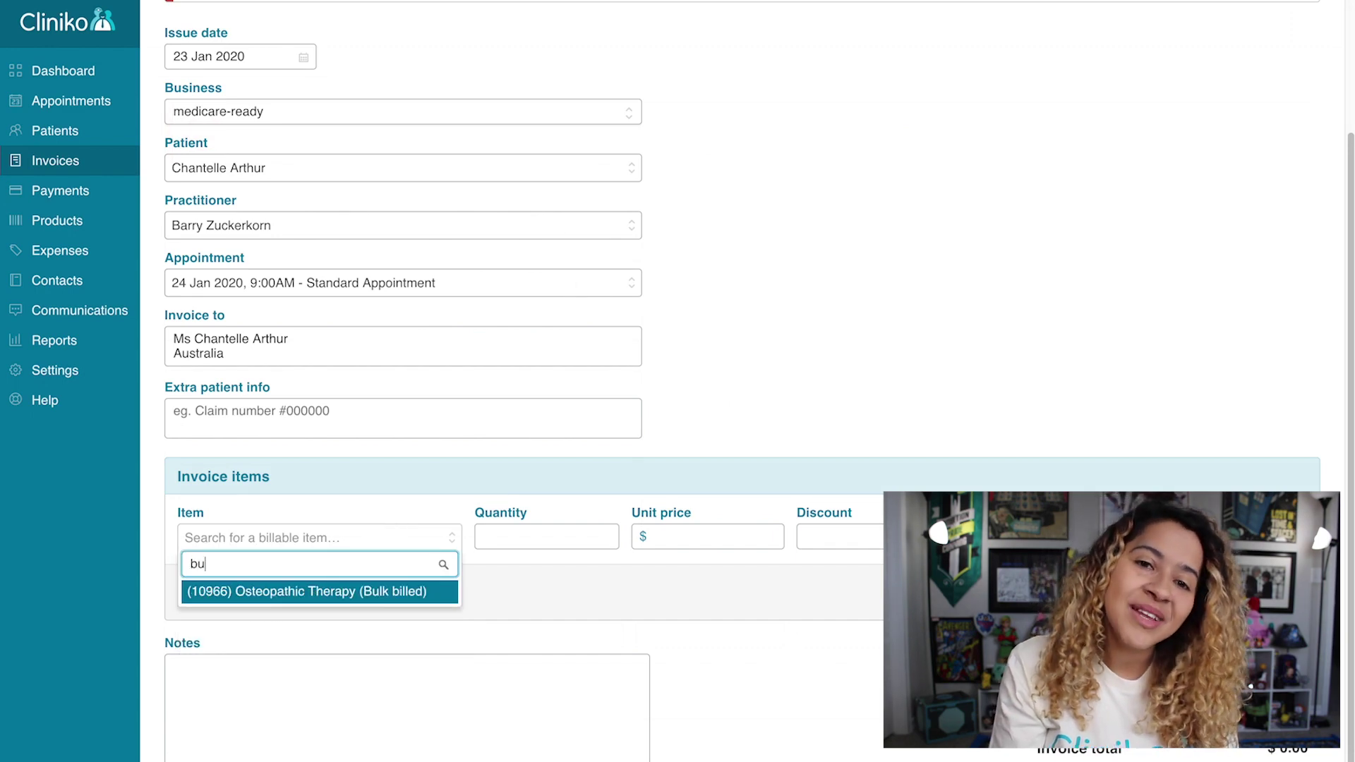
pyautogui.click(392, 593)
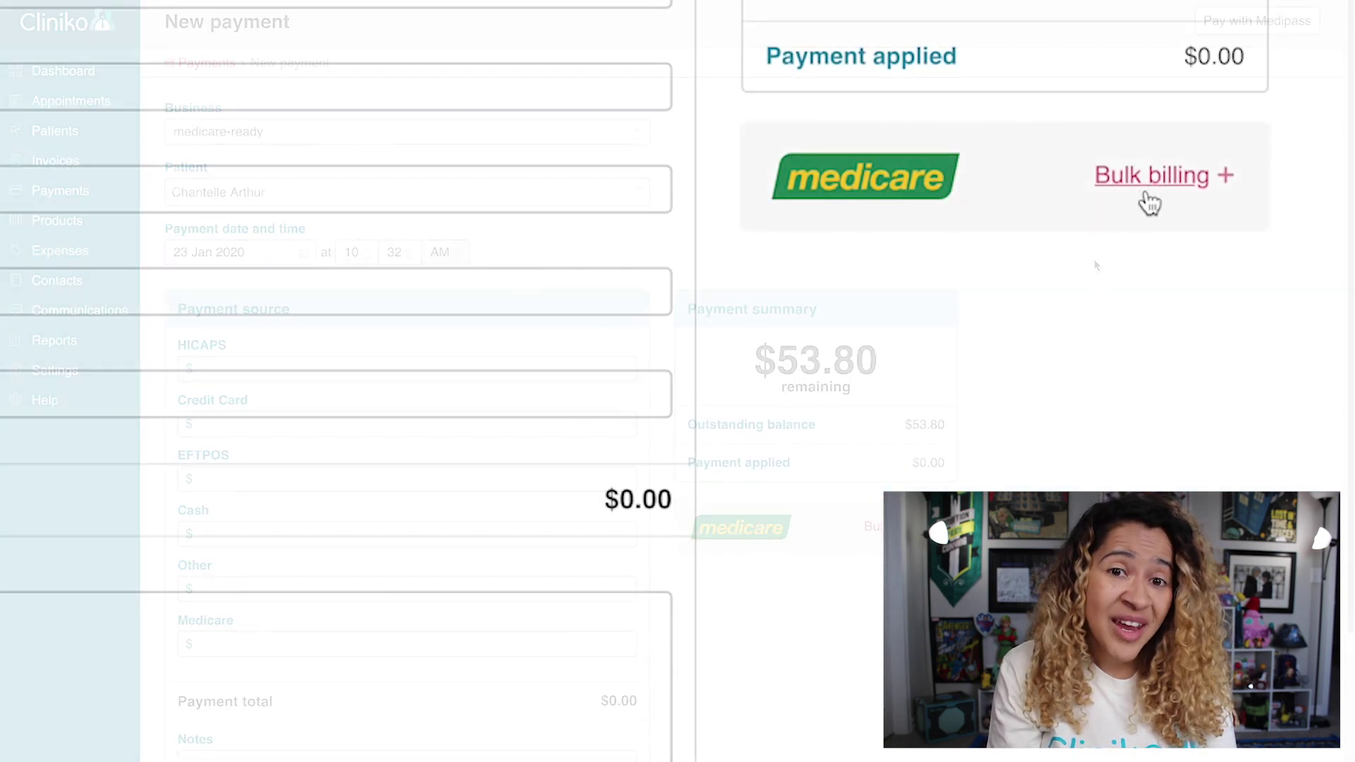
# Process Medicare bulk billing for the invoice and submit the claim in Medipass.
pyautogui.click(1150, 178)
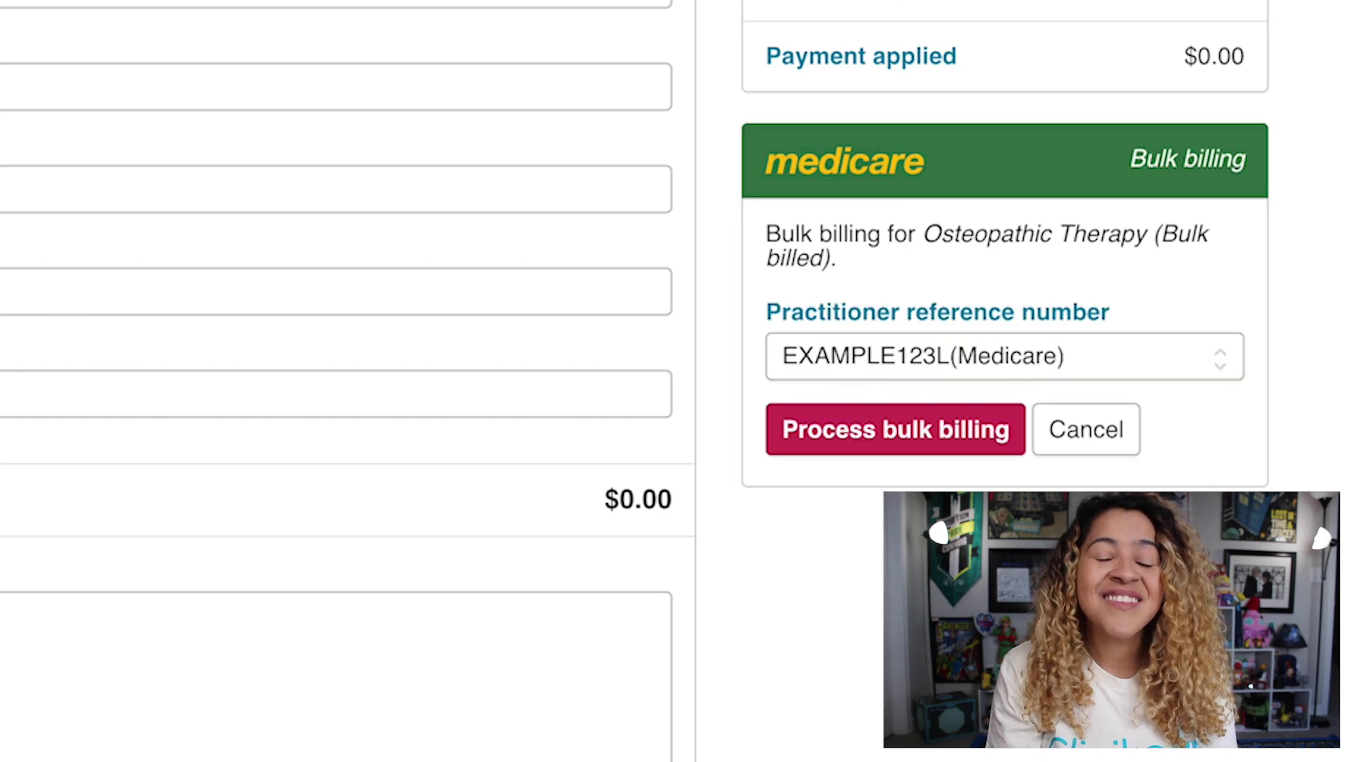
pyautogui.click(880, 430)
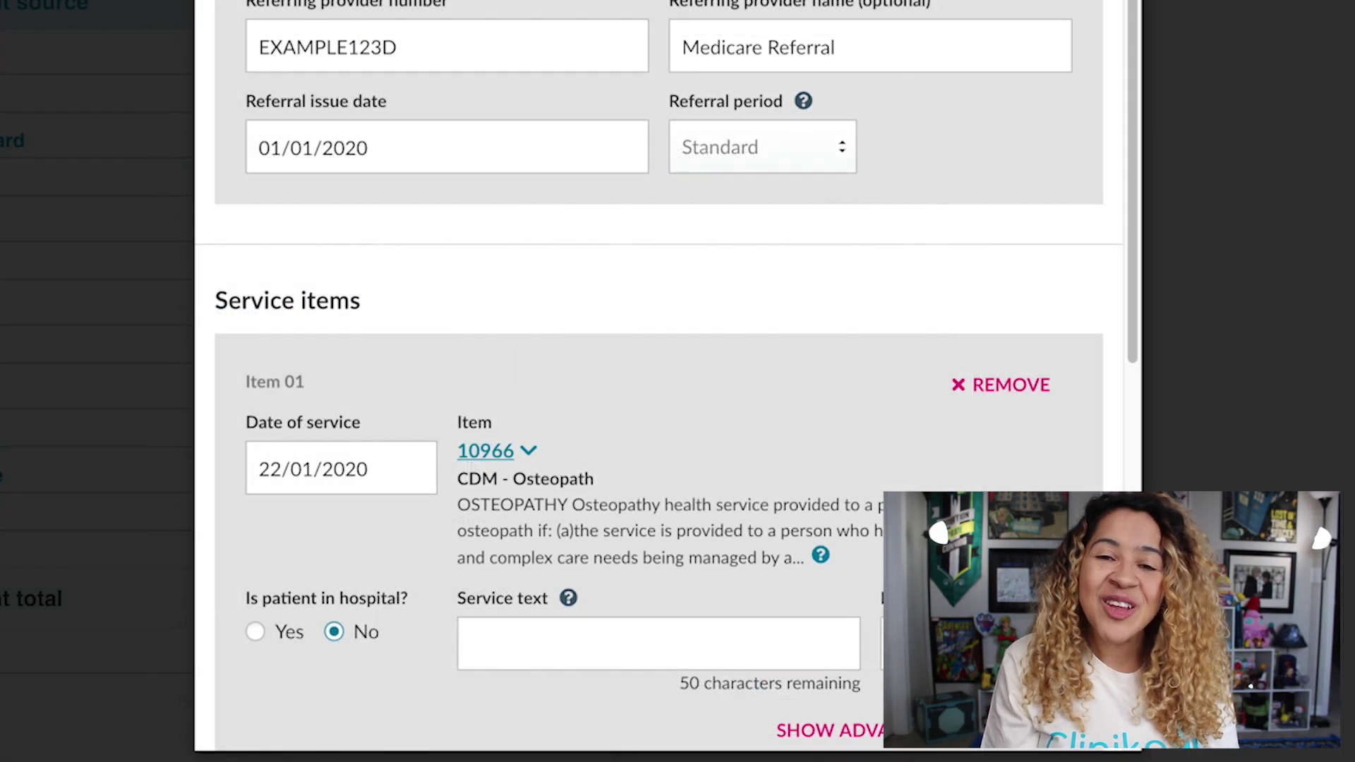
pyautogui.scroll(-10, 658, 367)
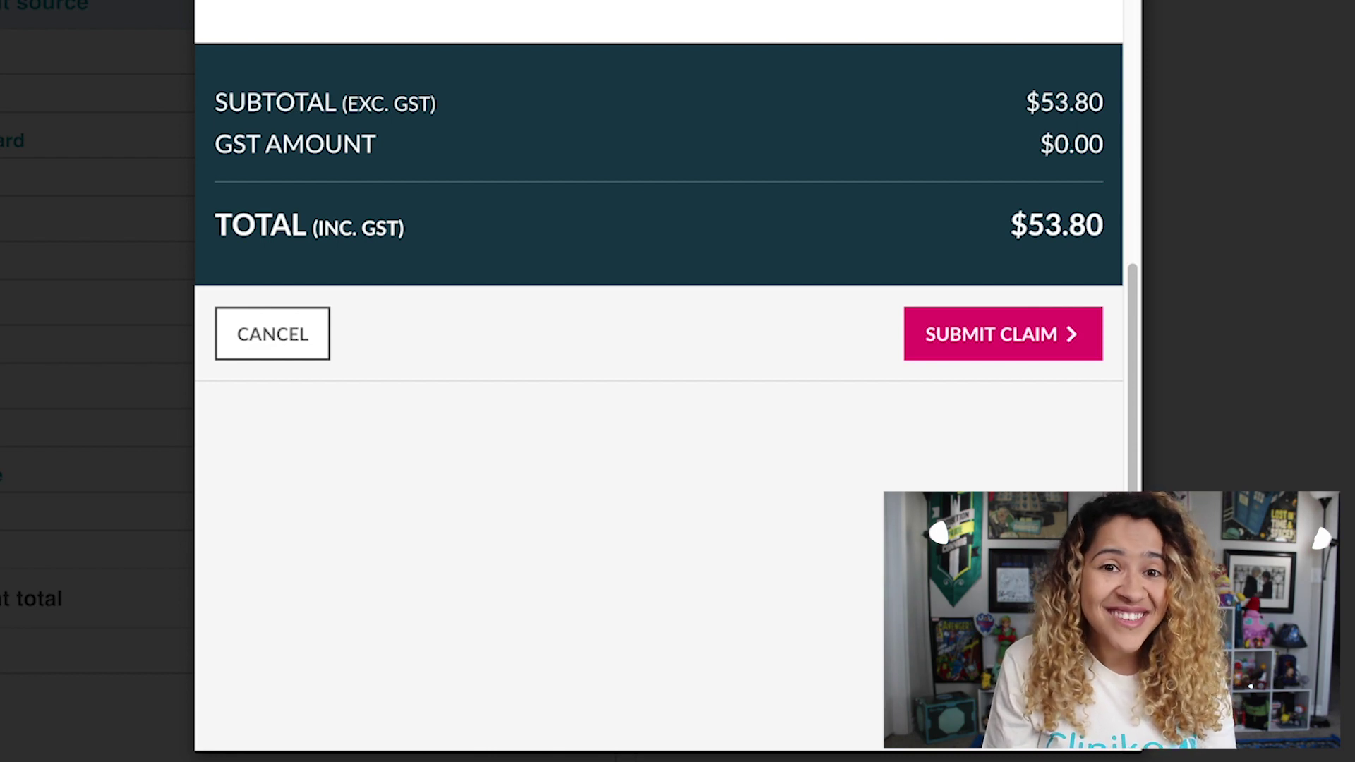
pyautogui.click(947, 357)
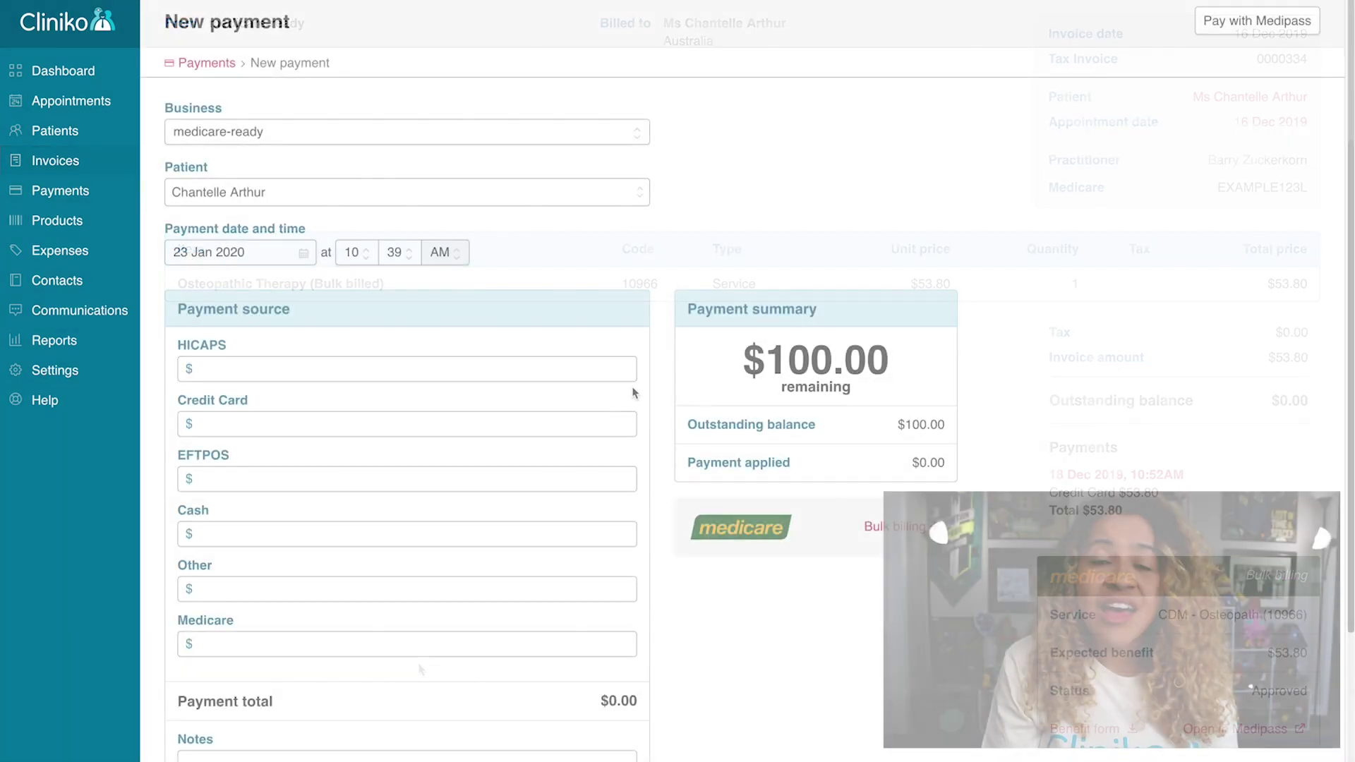
# Pay invoice #0000349 with a $100 credit card payment, leaving a $0.00 balance, and begin its Medicare patient claim.
pyautogui.click(517, 426)
pyautogui.write('100')
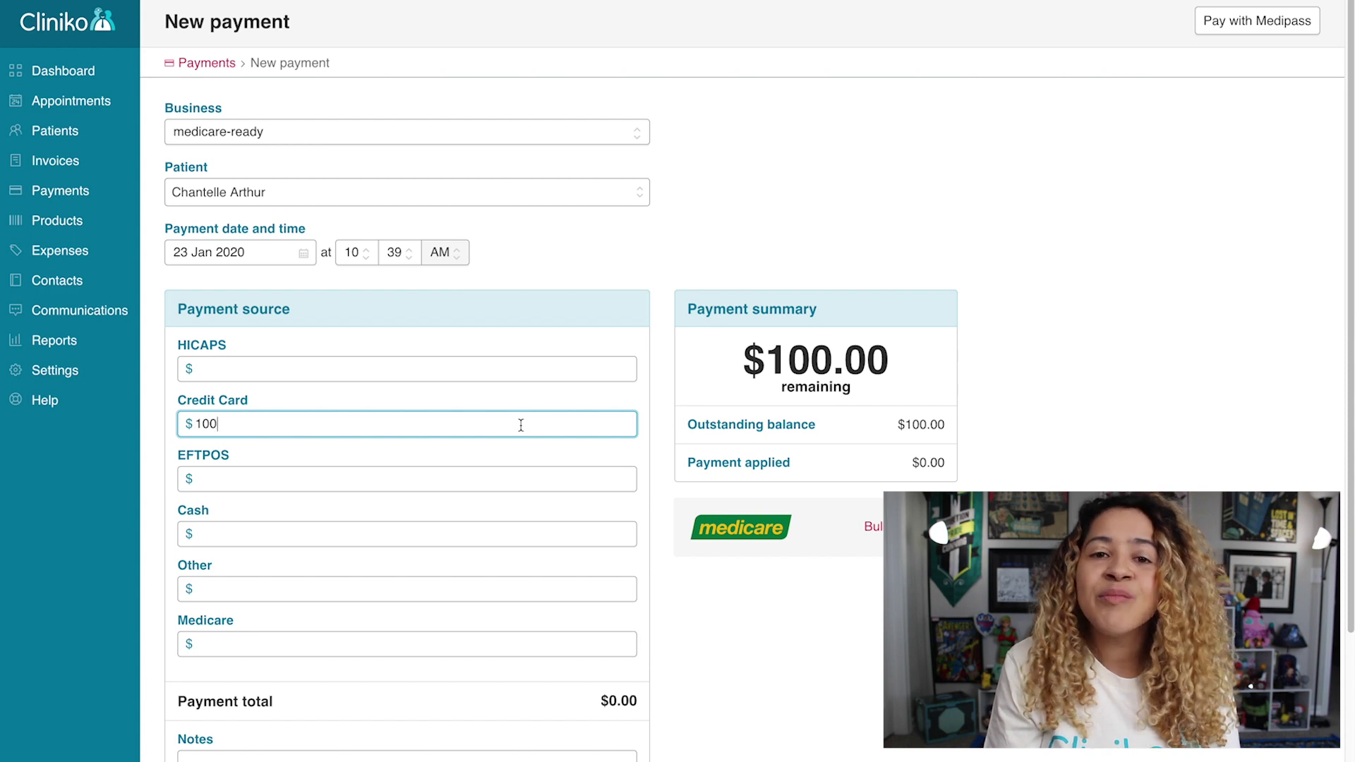
pyautogui.click(669, 425)
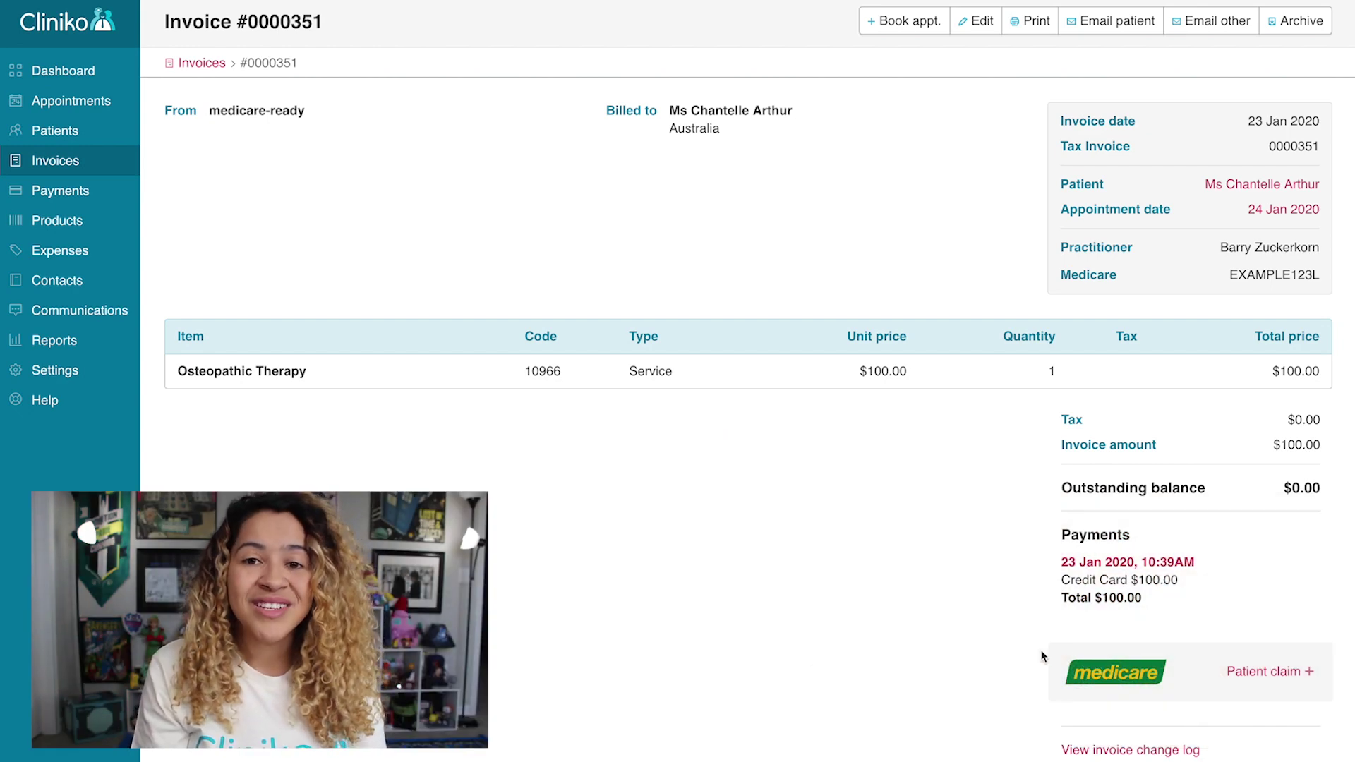
pyautogui.click(1256, 674)
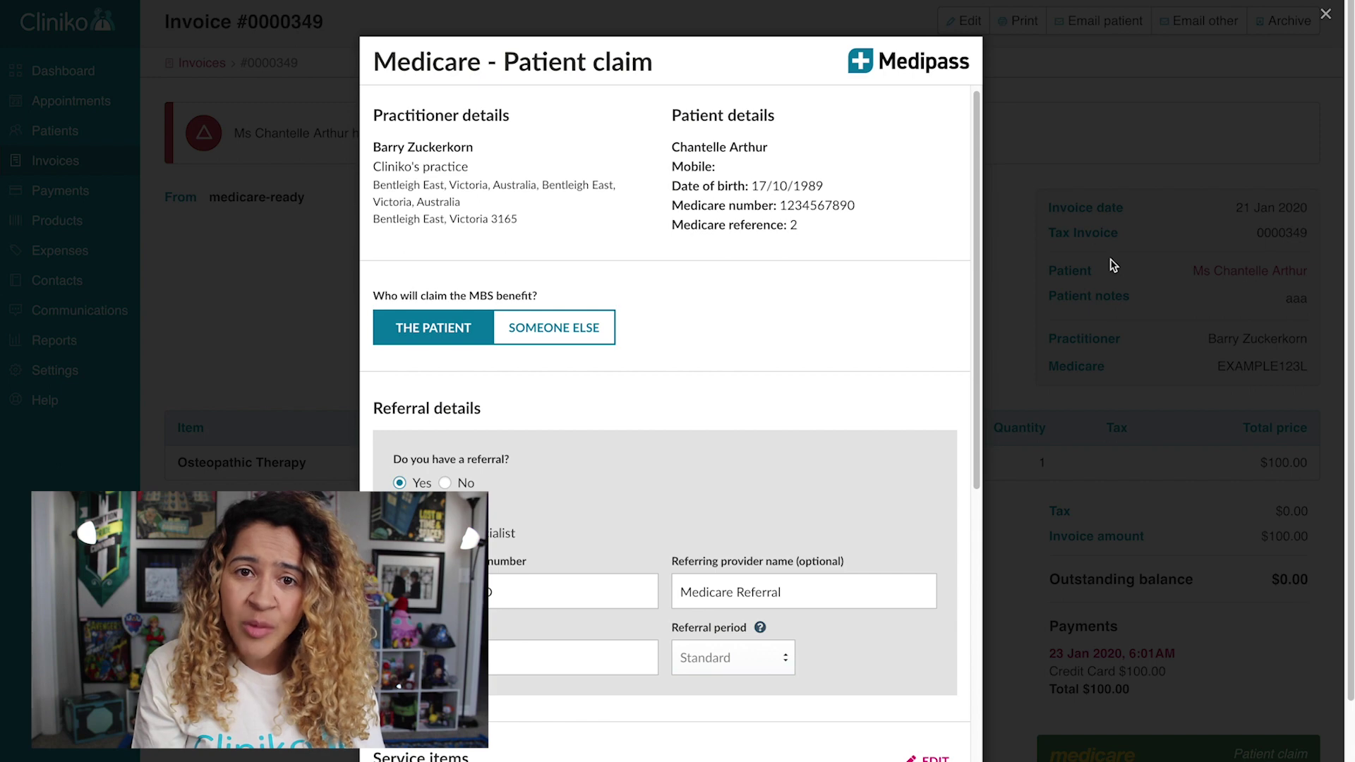
# Make the patient the benefit claimant on the Medicare claim and continue to payment.
pyautogui.click(539, 330)
pyautogui.click(540, 330)
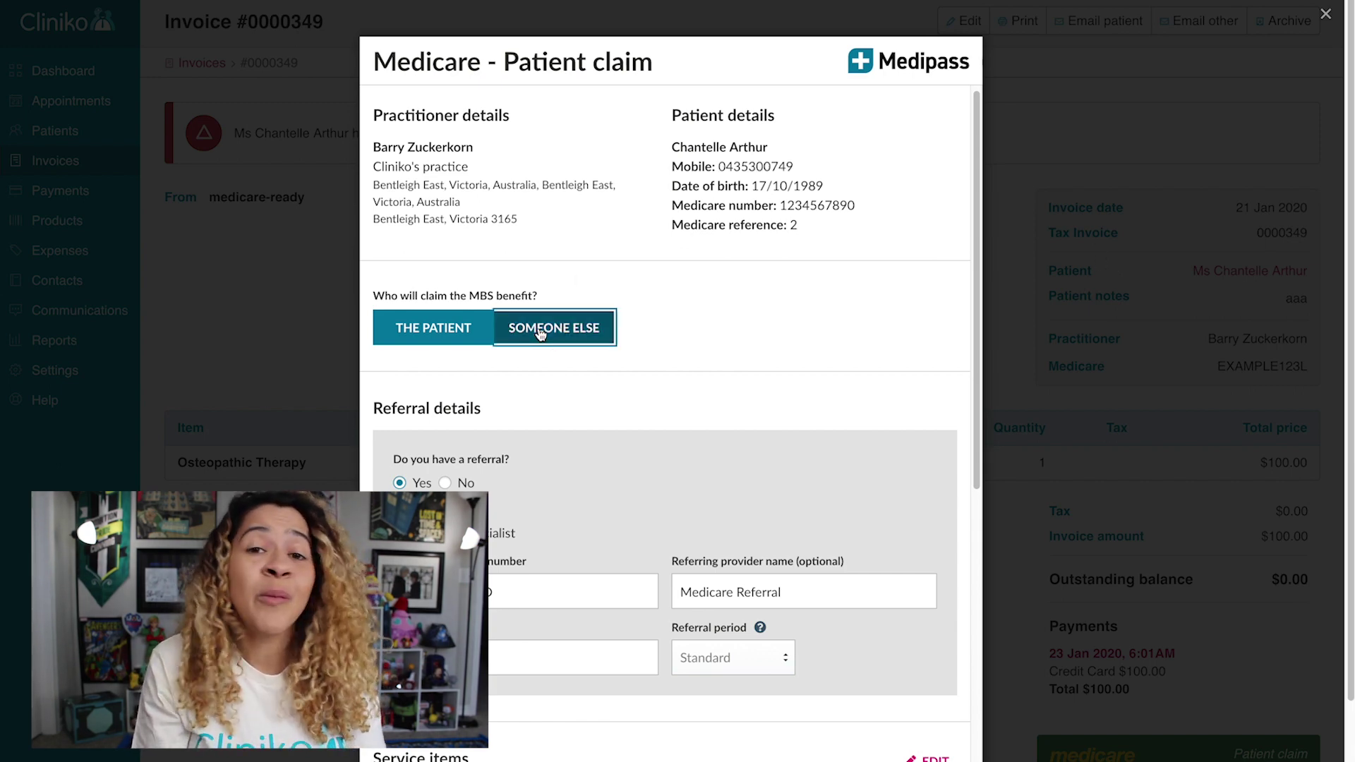
pyautogui.click(476, 329)
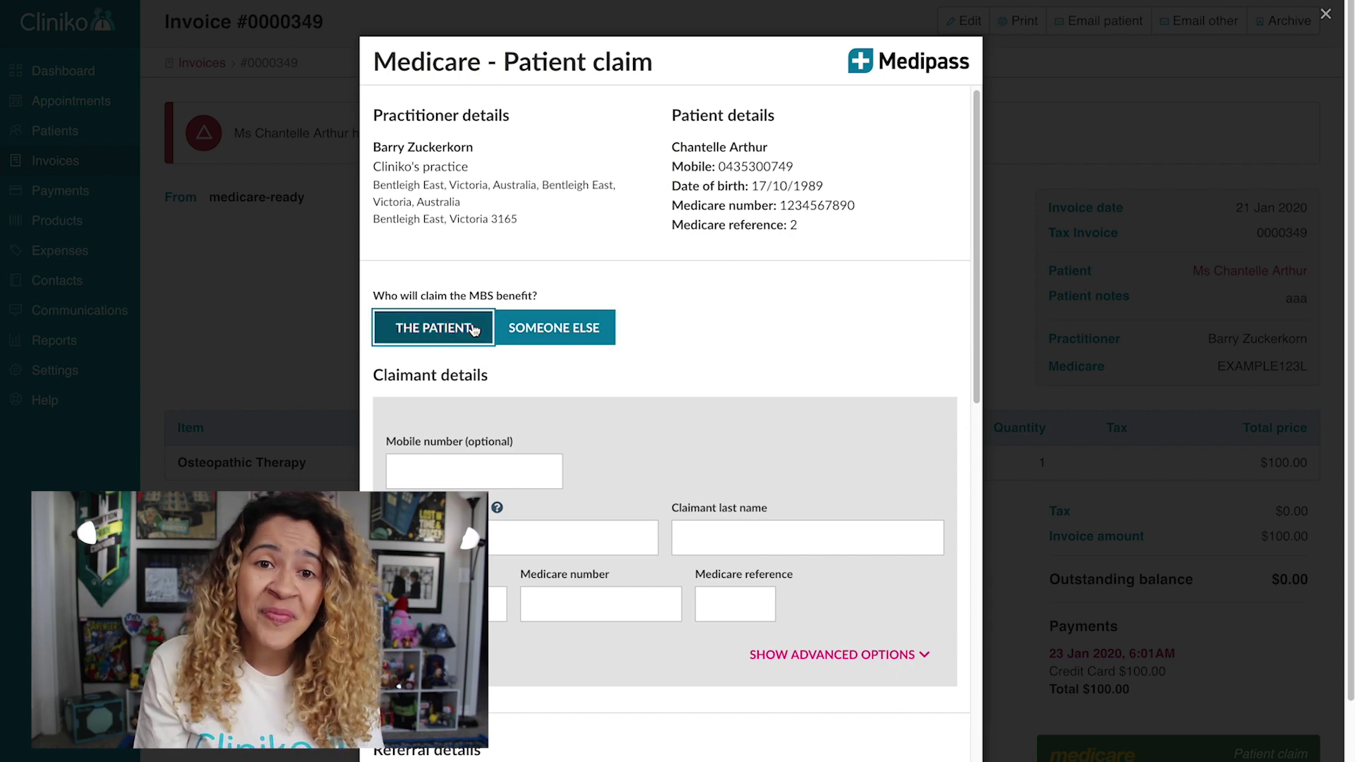
pyautogui.scroll(-7, 769, 310)
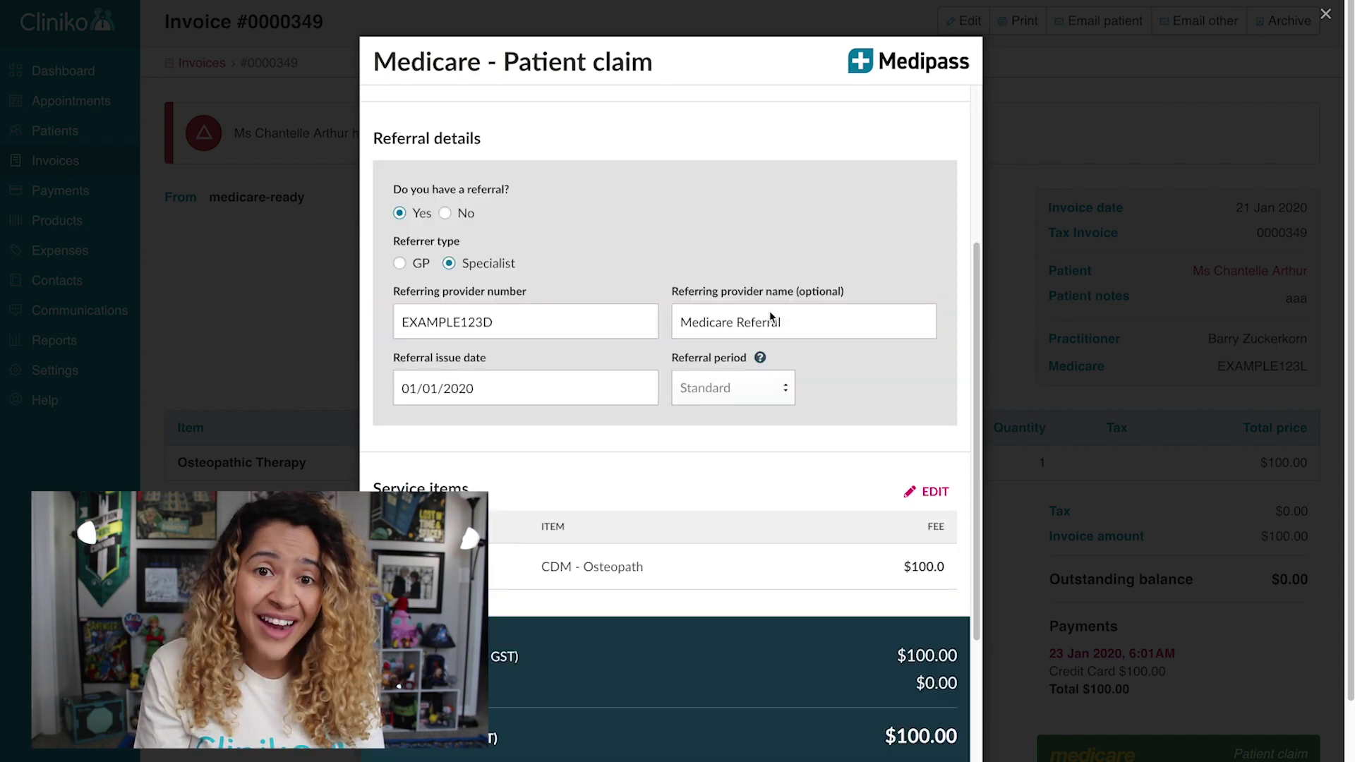
pyautogui.click(867, 539)
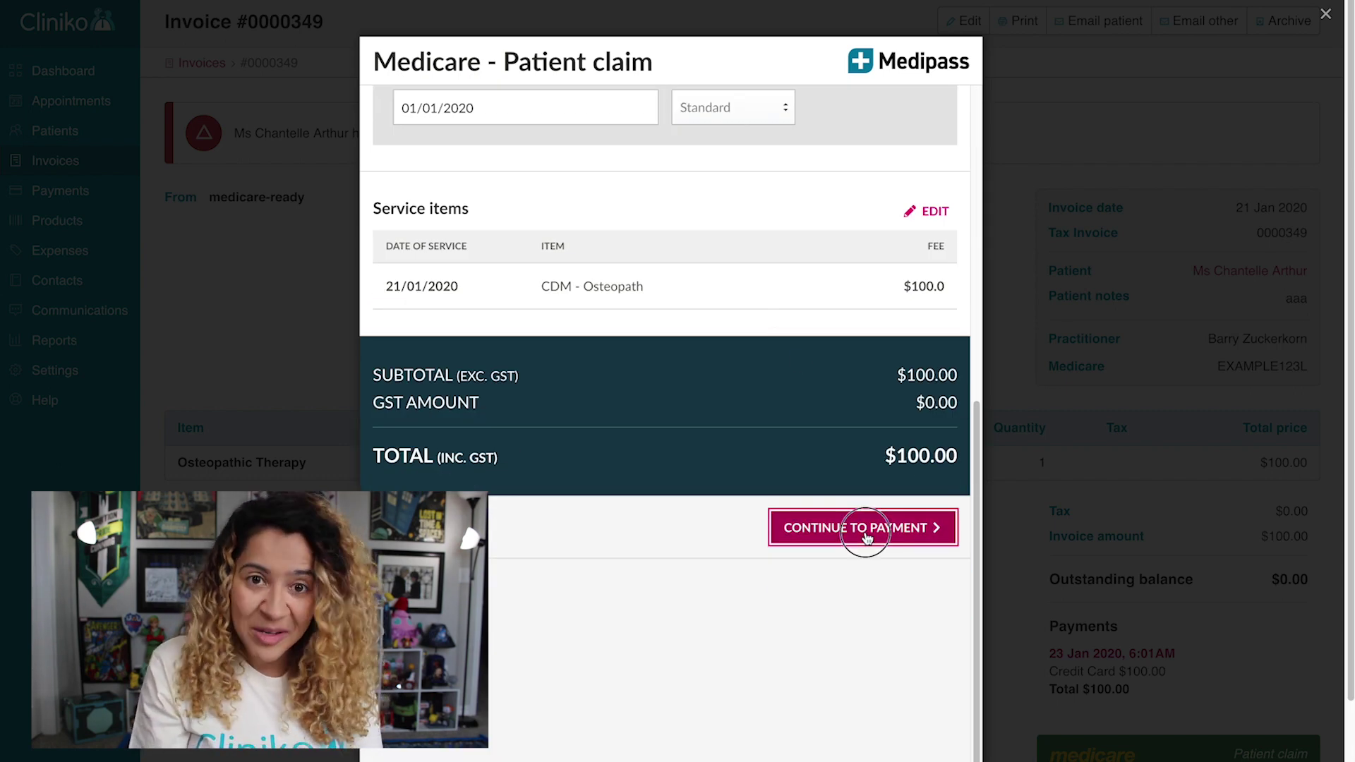